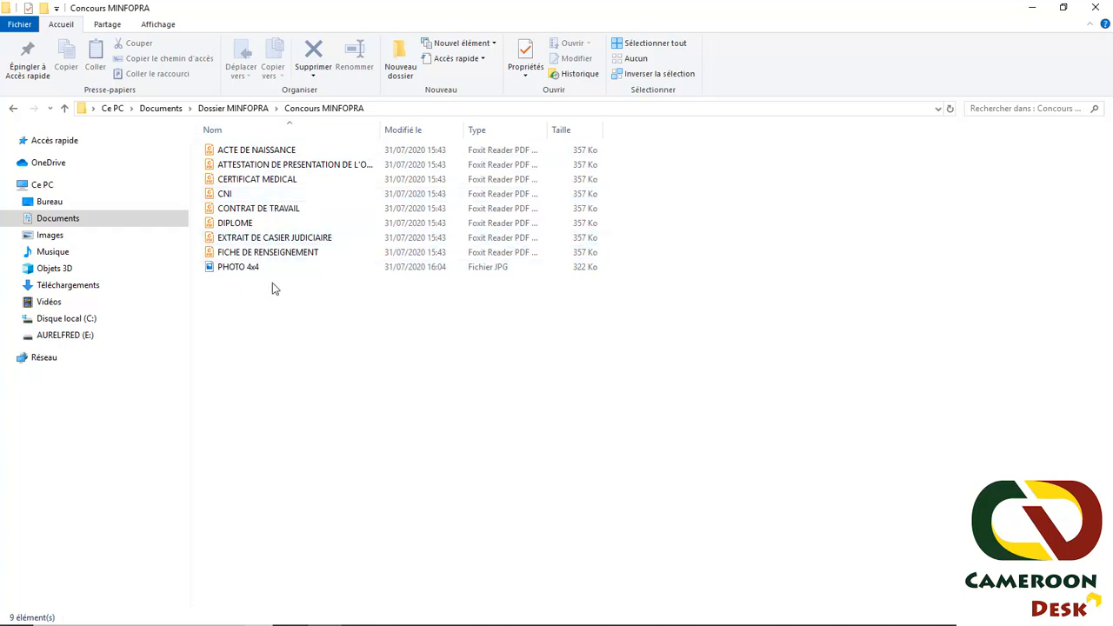
# - Confirm the nine application documents are in the folder, then bring up the procedure_online_fr.pdf guide in Chrome
pyautogui.moveTo(345, 346); pyautogui.dragTo(233, 155)
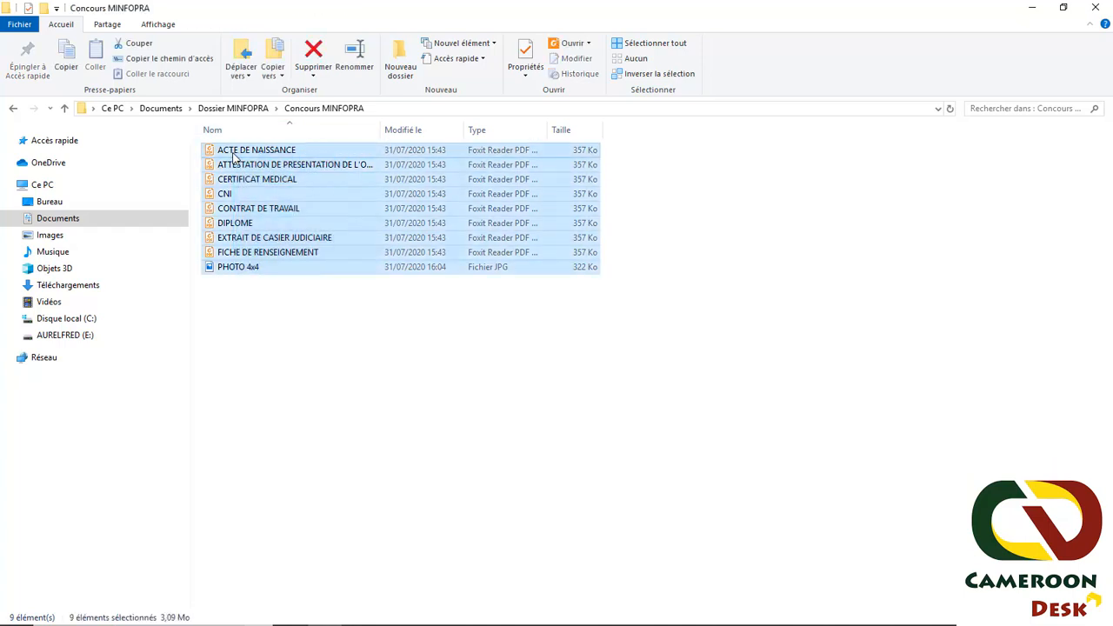
pyautogui.click(352, 431)
pyautogui.moveTo(348, 624)
pyautogui.click(529, 620)
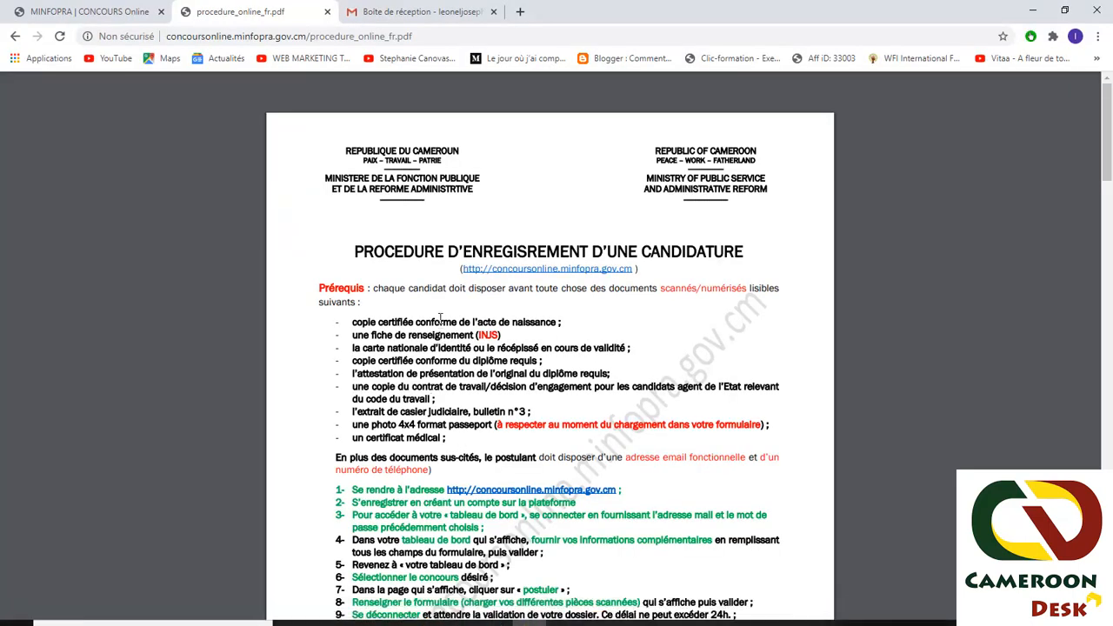
# - Open the account creation form from the MINFOPRA home page and accept the terms of use
pyautogui.click(76, 11)
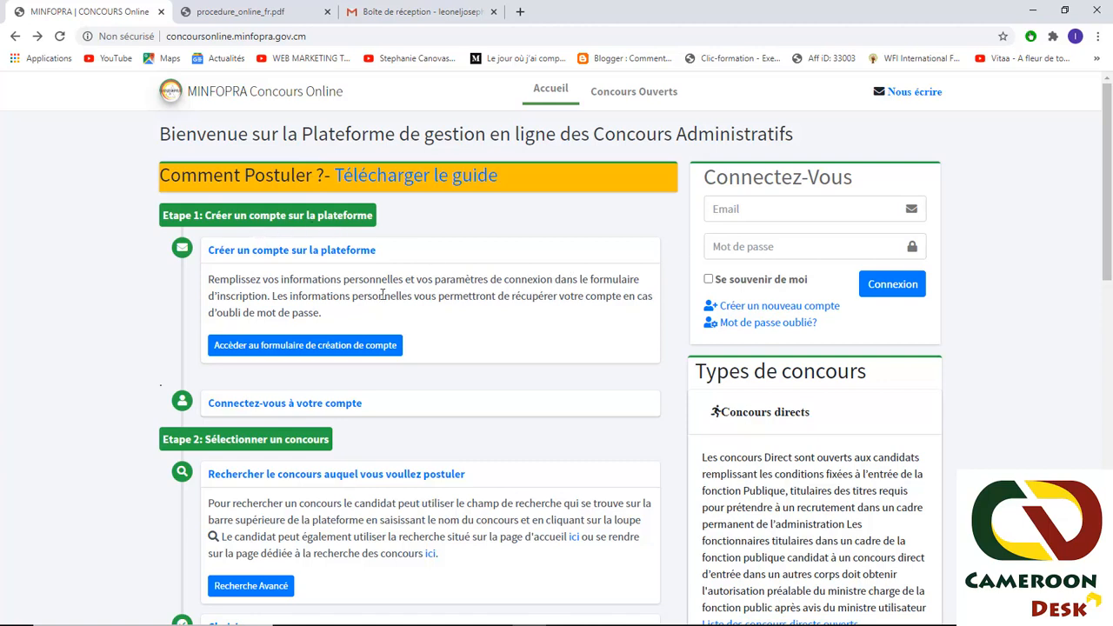
pyautogui.click(318, 349)
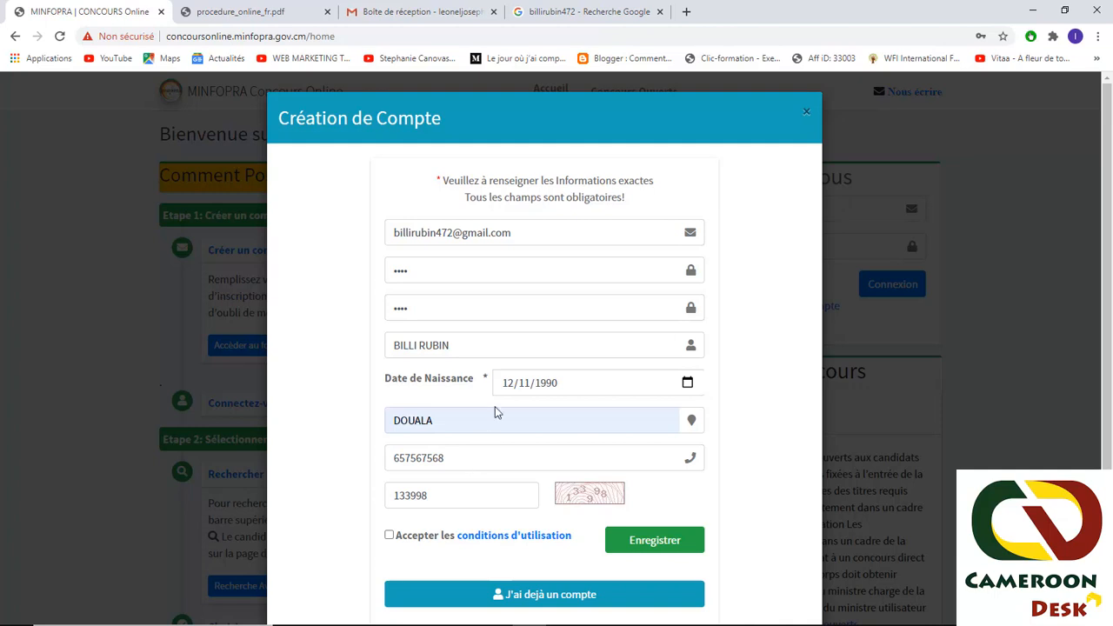
pyautogui.click(389, 537)
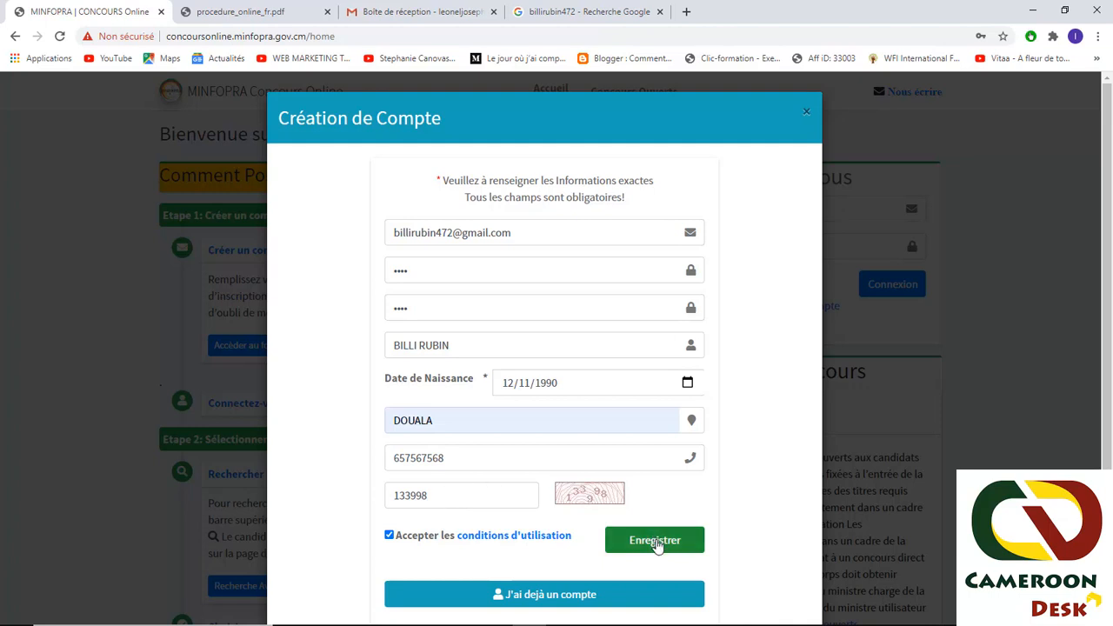
# - Submit the new account with Enregistrer and dismiss the 'Enregistrement effectué avec succès' alert
pyautogui.click(657, 542)
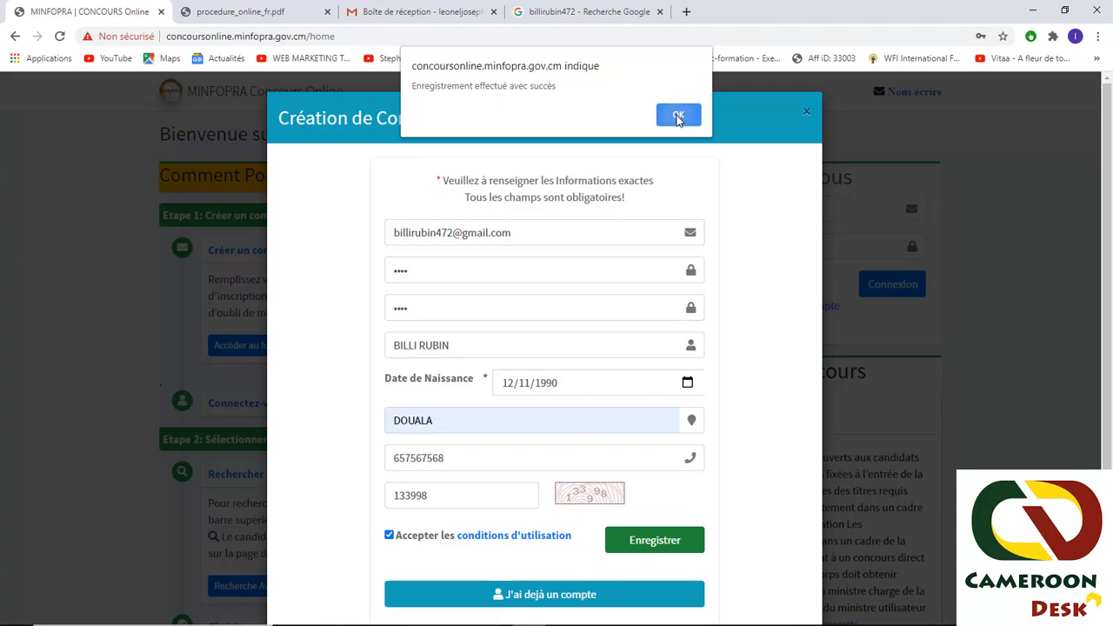
pyautogui.click(678, 118)
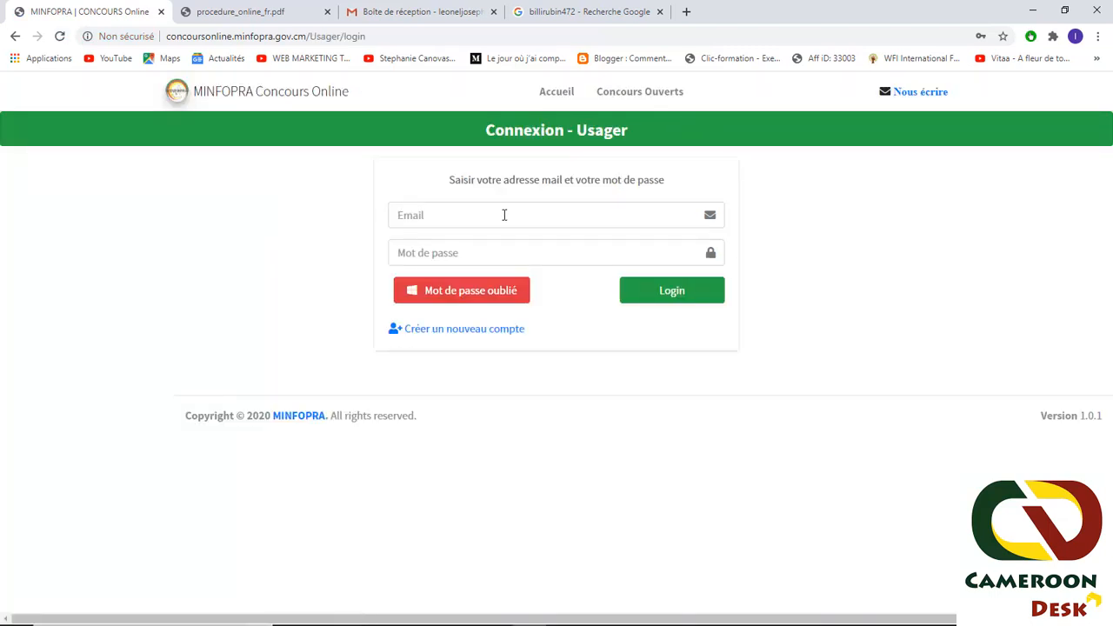
# - Log in to the new account using the browser's autofilled credentials
pyautogui.click(440, 248)
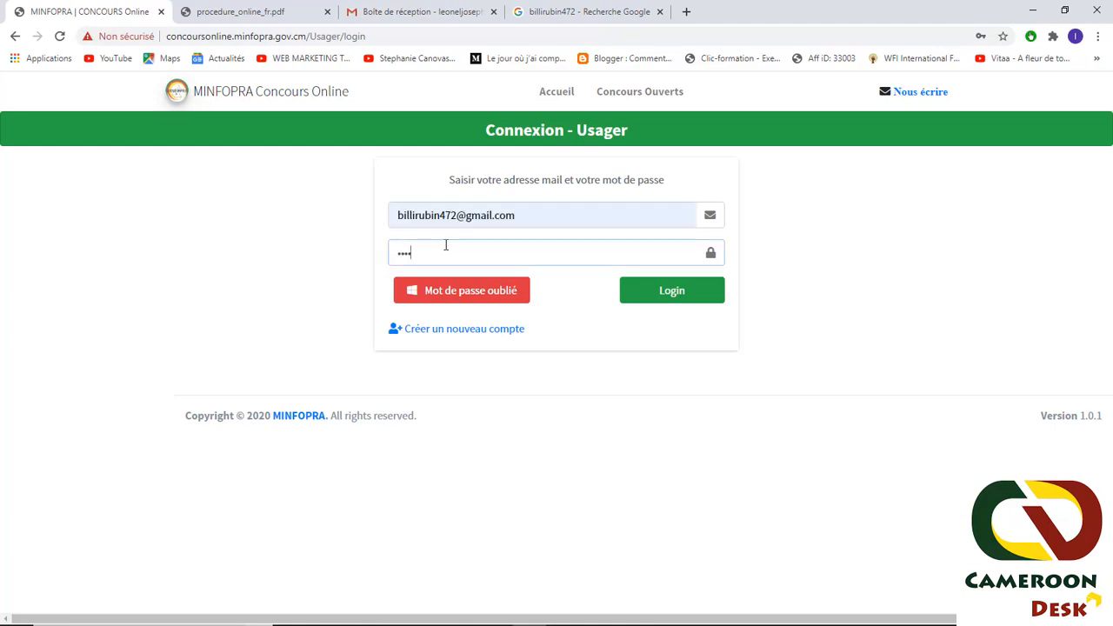
pyautogui.click(662, 297)
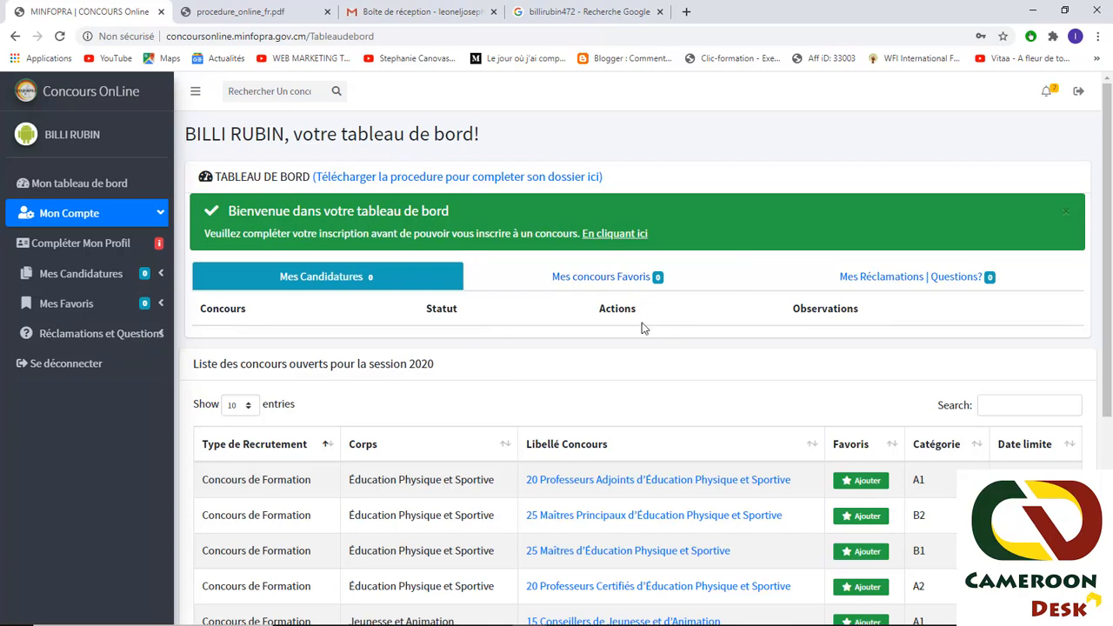
# - Browse pages 2–4 of the open competitions and return to page 1, then open 'Compléter Mon Profil'
pyautogui.scroll(-3, 557, 300)
pyautogui.scroll(-1, 501, 285)
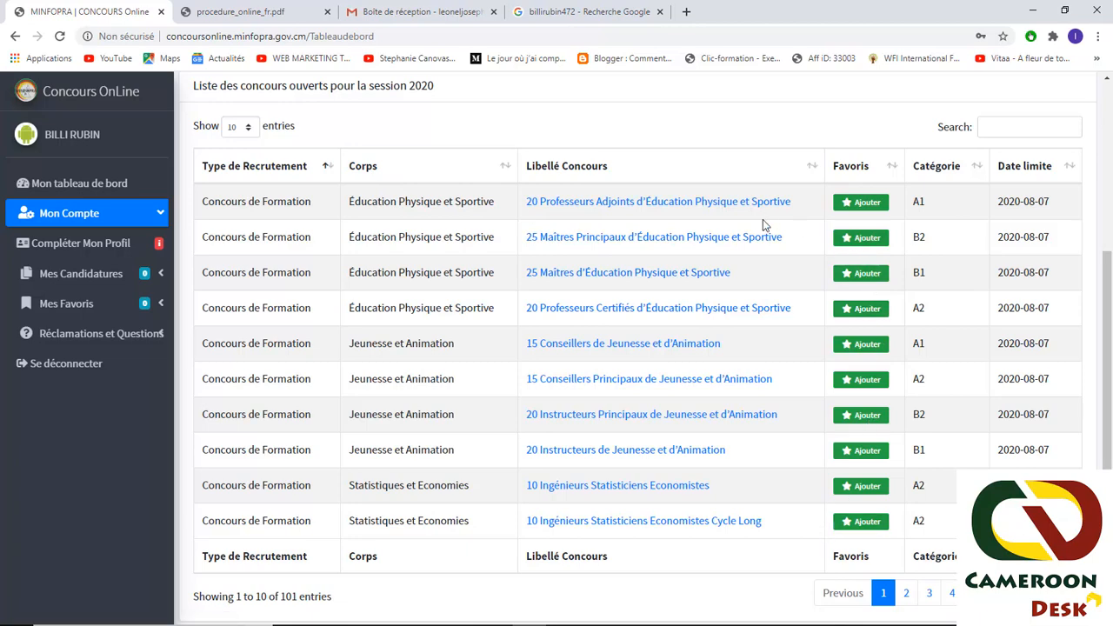
pyautogui.scroll(-1, 763, 219)
pyautogui.click(906, 545)
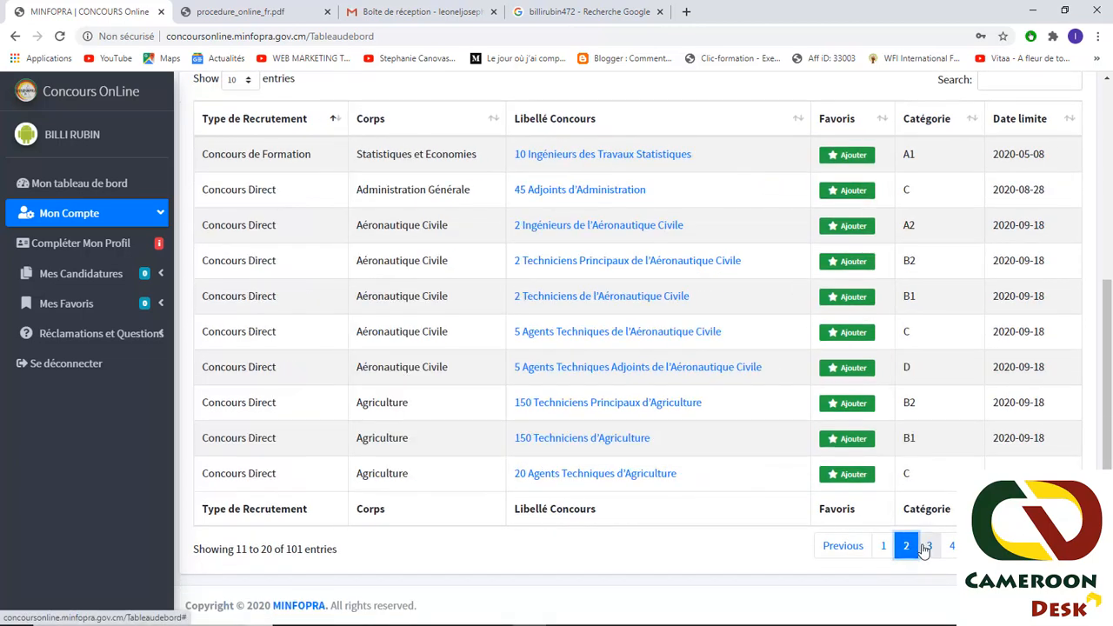
pyautogui.click(929, 546)
pyautogui.click(951, 546)
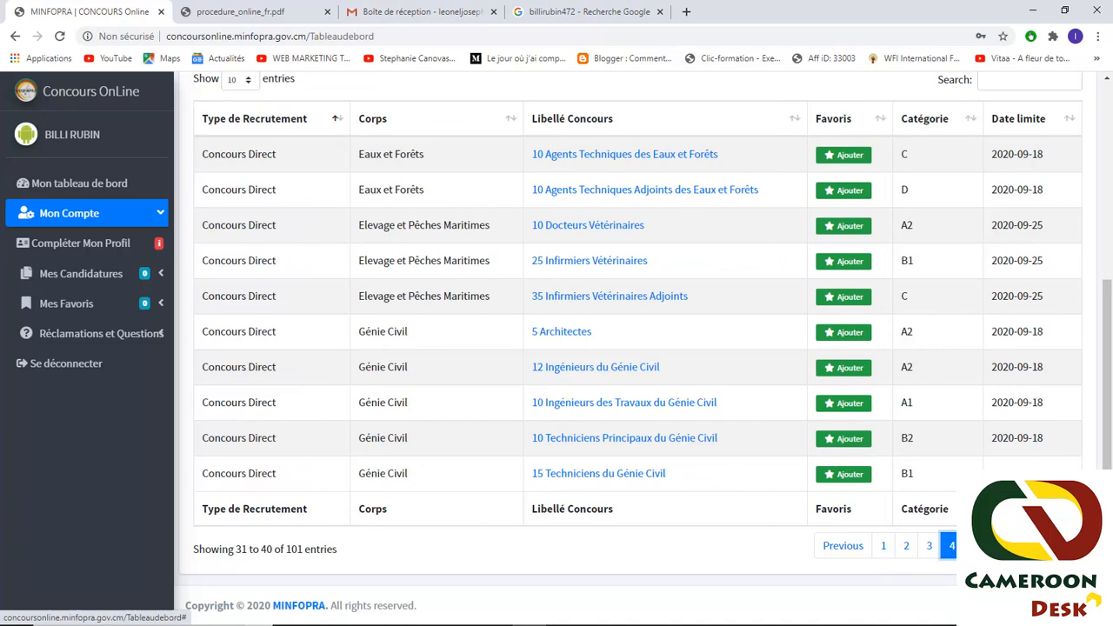
pyautogui.click(883, 546)
pyautogui.scroll(3, 218, 403)
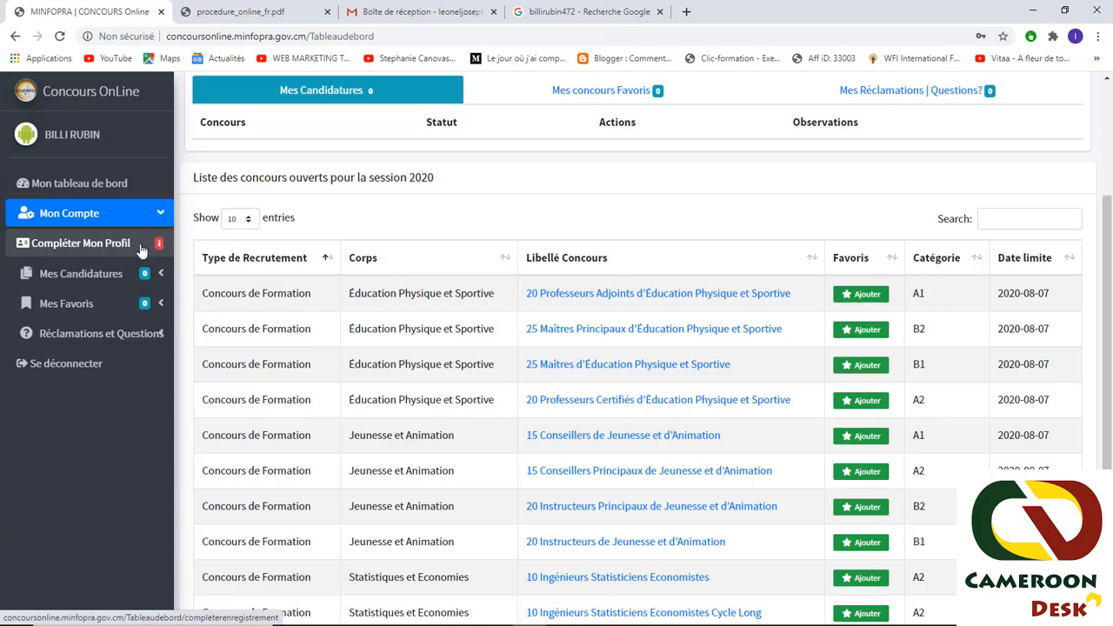
pyautogui.click(84, 248)
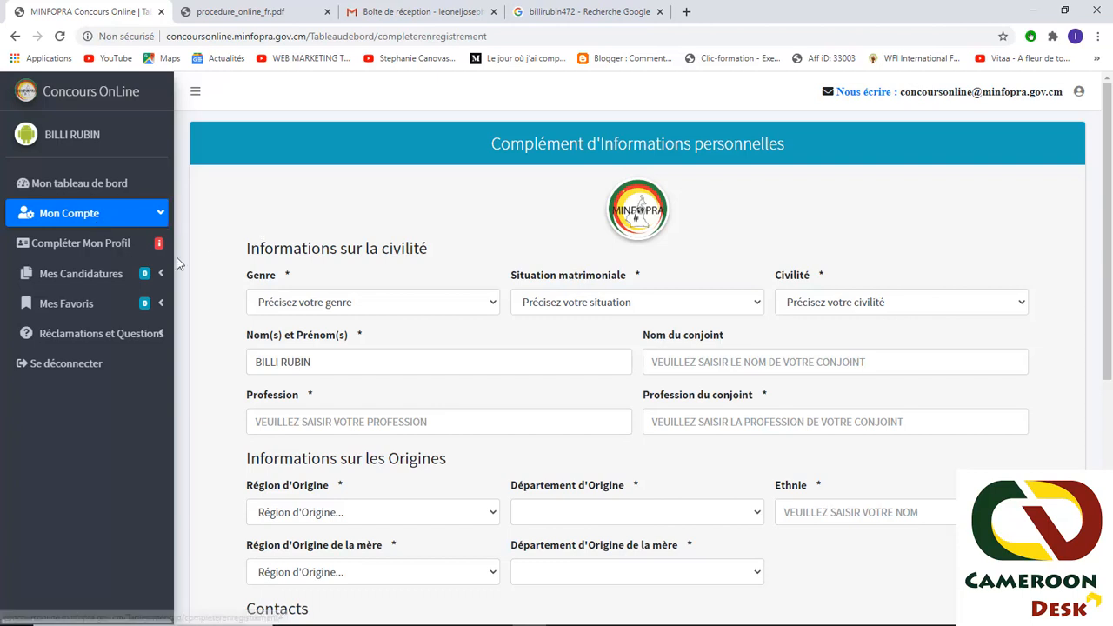
# - Choose gender Masculin, marital status Célibataire and title Monsieur in the profile dropdowns
pyautogui.click(145, 251)
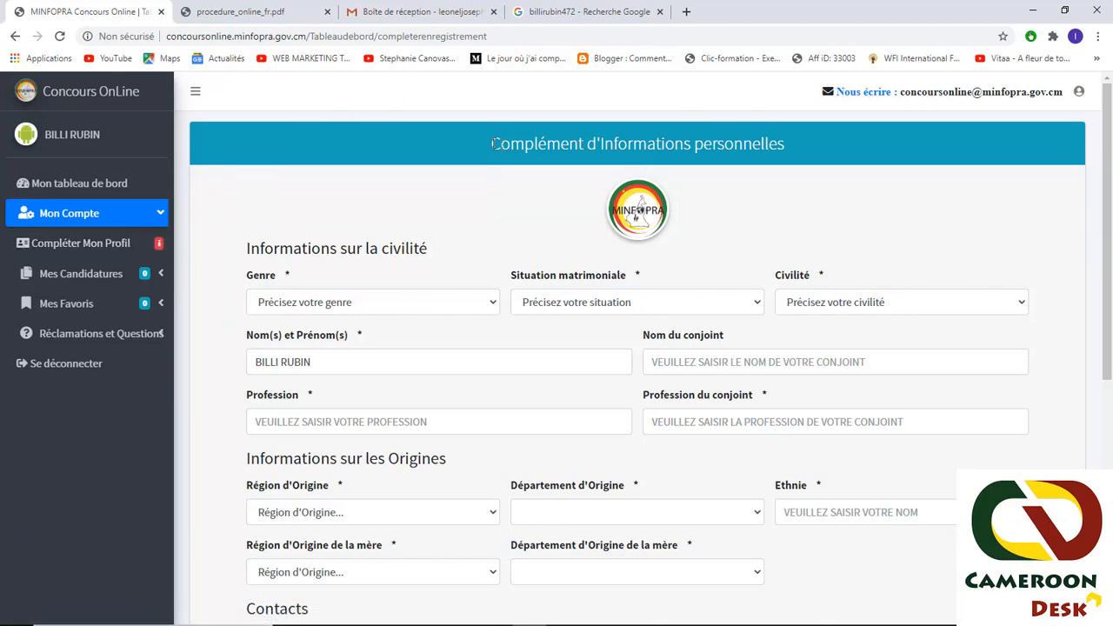
pyautogui.click(325, 304)
pyautogui.click(287, 352)
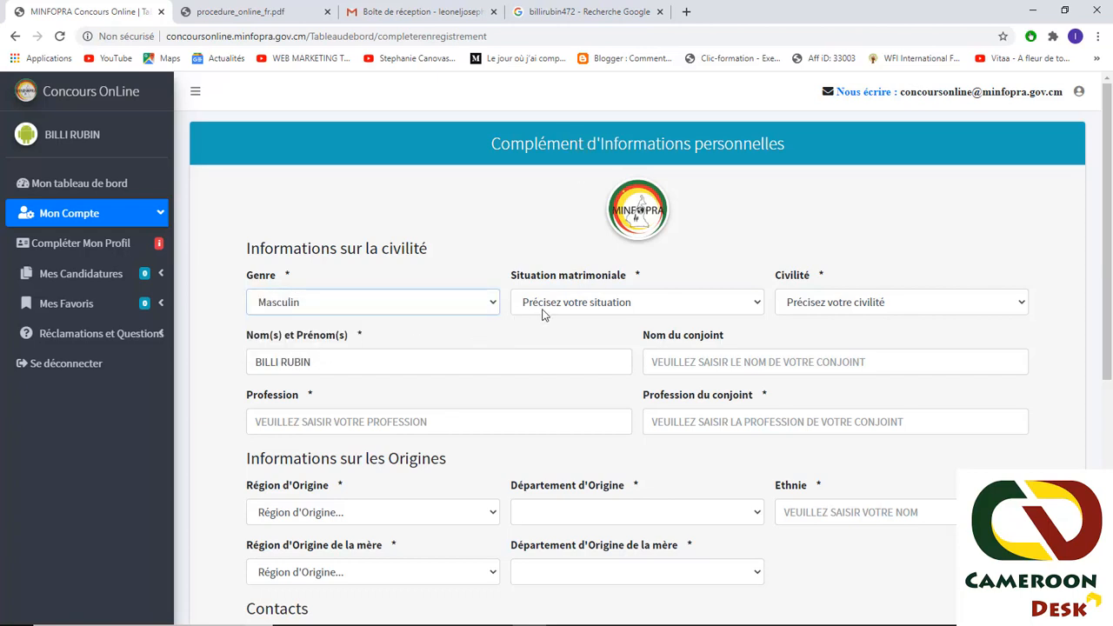
pyautogui.click(546, 306)
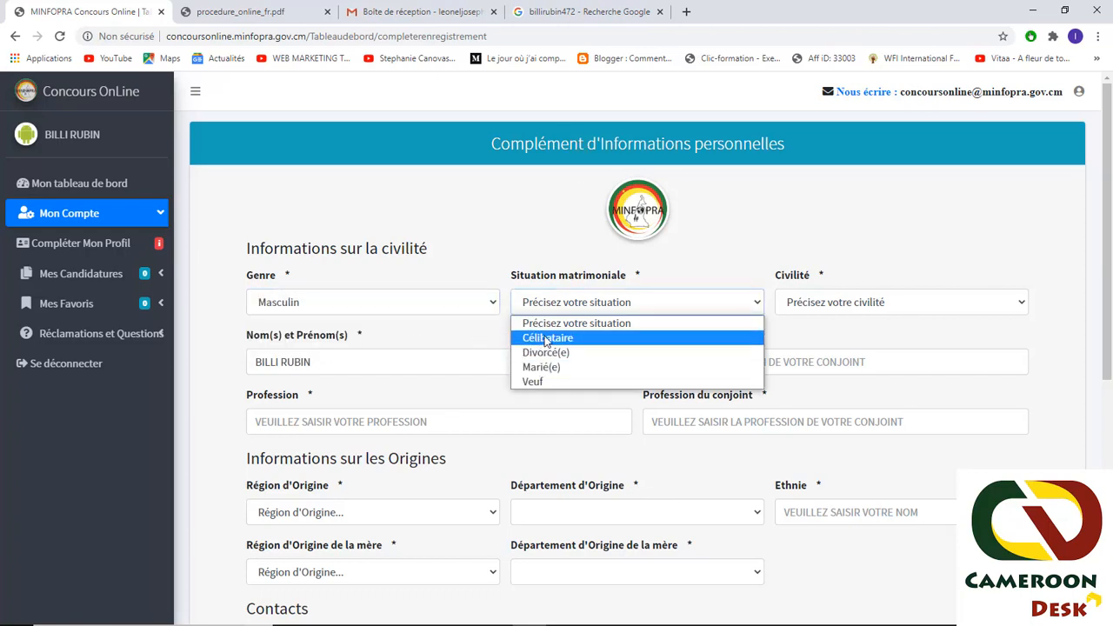
pyautogui.click(547, 338)
pyautogui.click(860, 305)
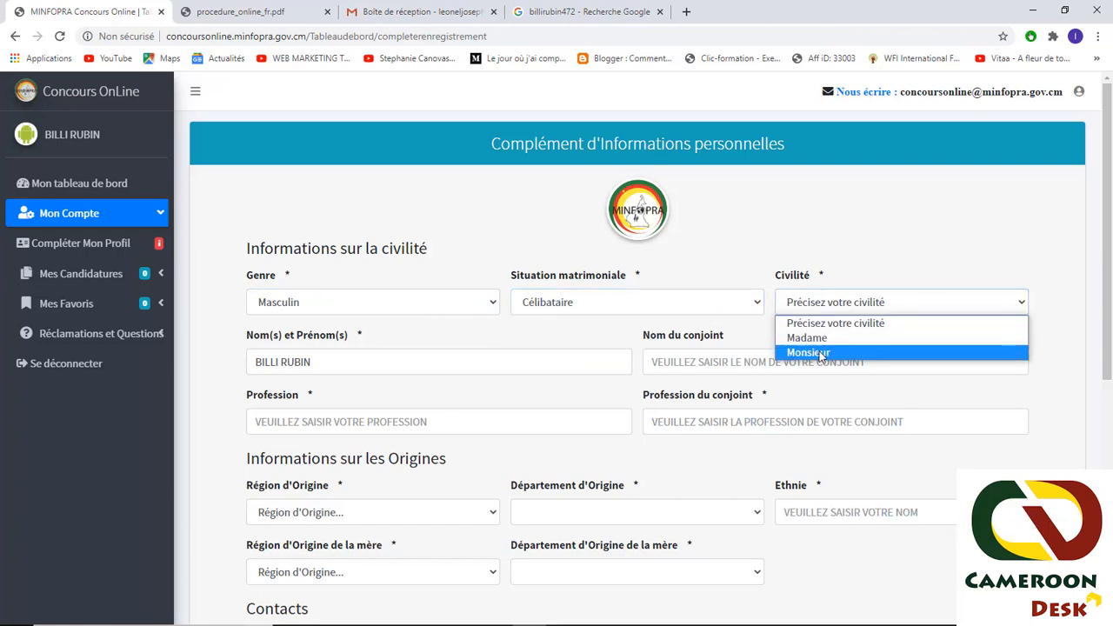
pyautogui.click(822, 353)
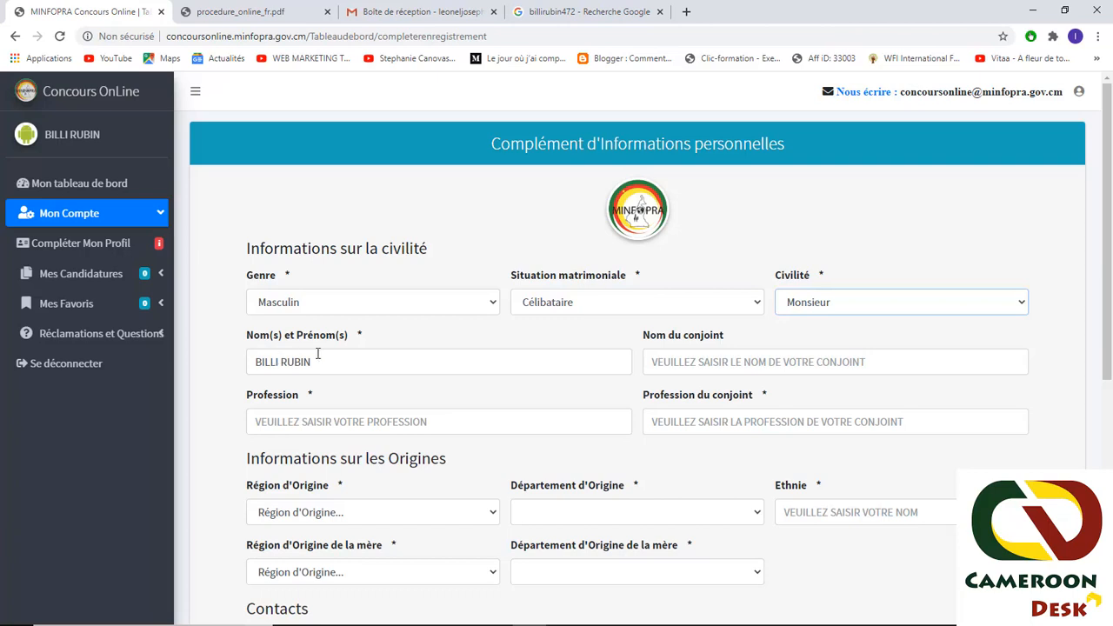
# - Enter SANS EMPLOI as the profession
pyautogui.click(322, 356)
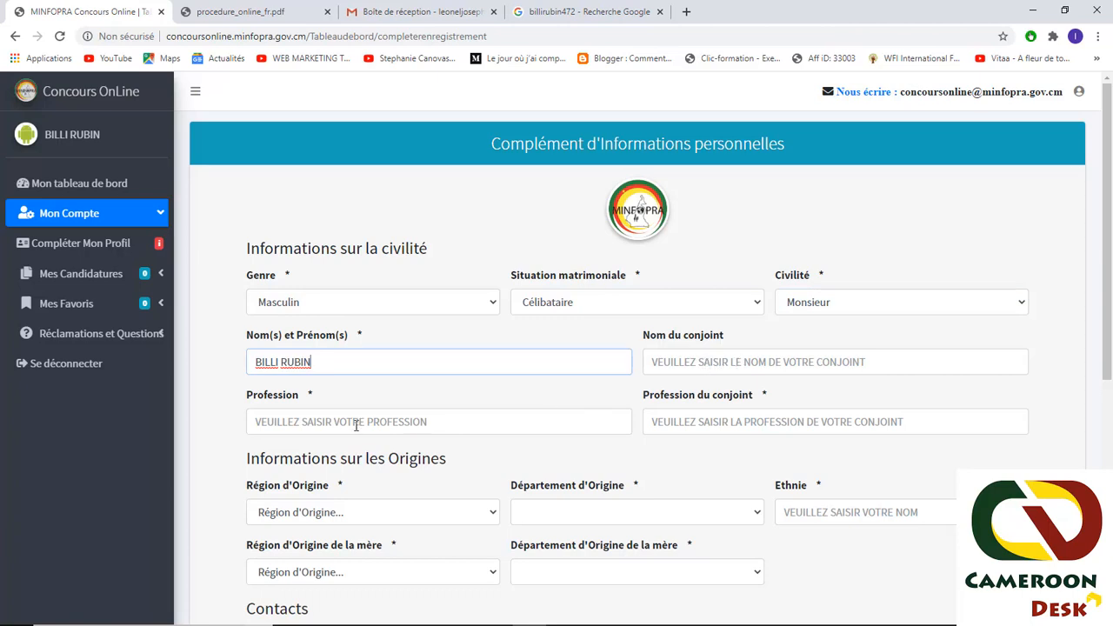
pyautogui.click(355, 424)
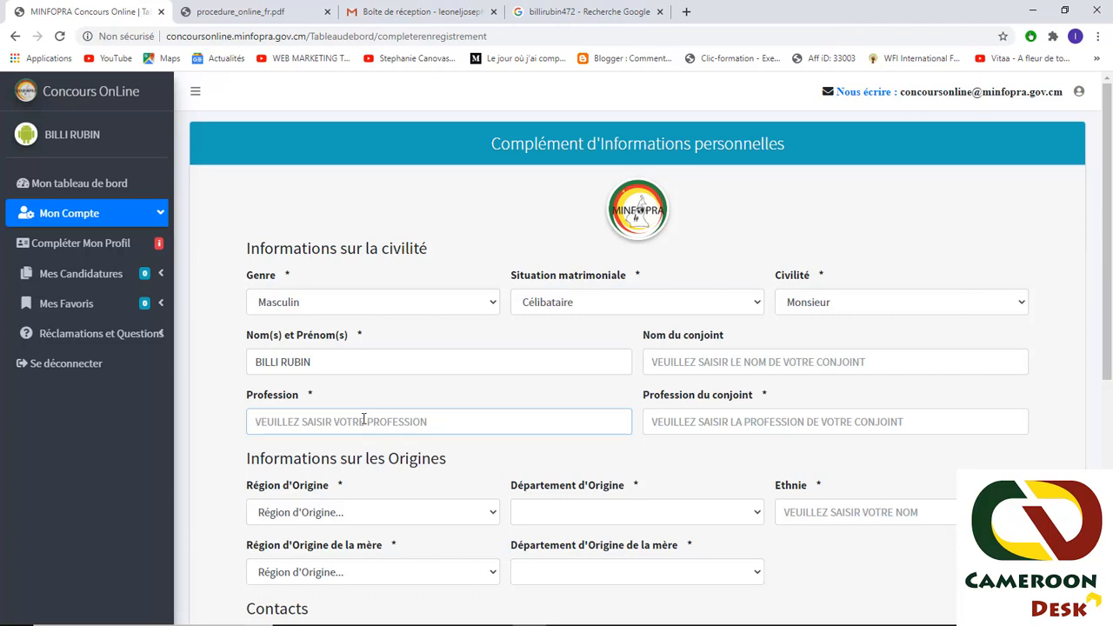
pyautogui.write('SANS EMPLOI')
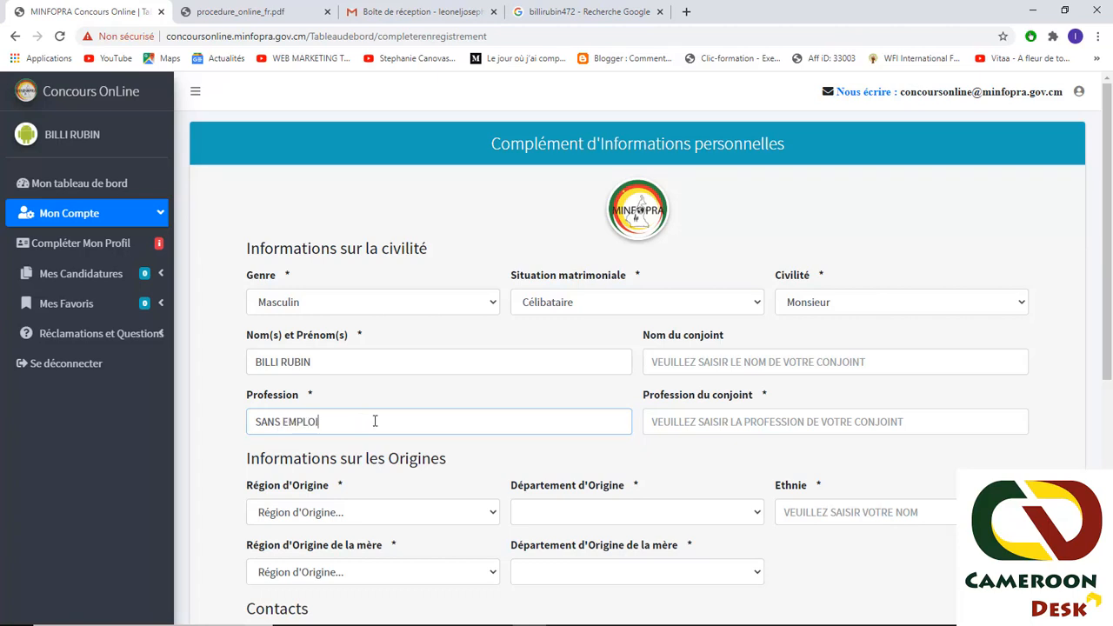
pyautogui.moveTo(363, 422); pyautogui.dragTo(273, 418)
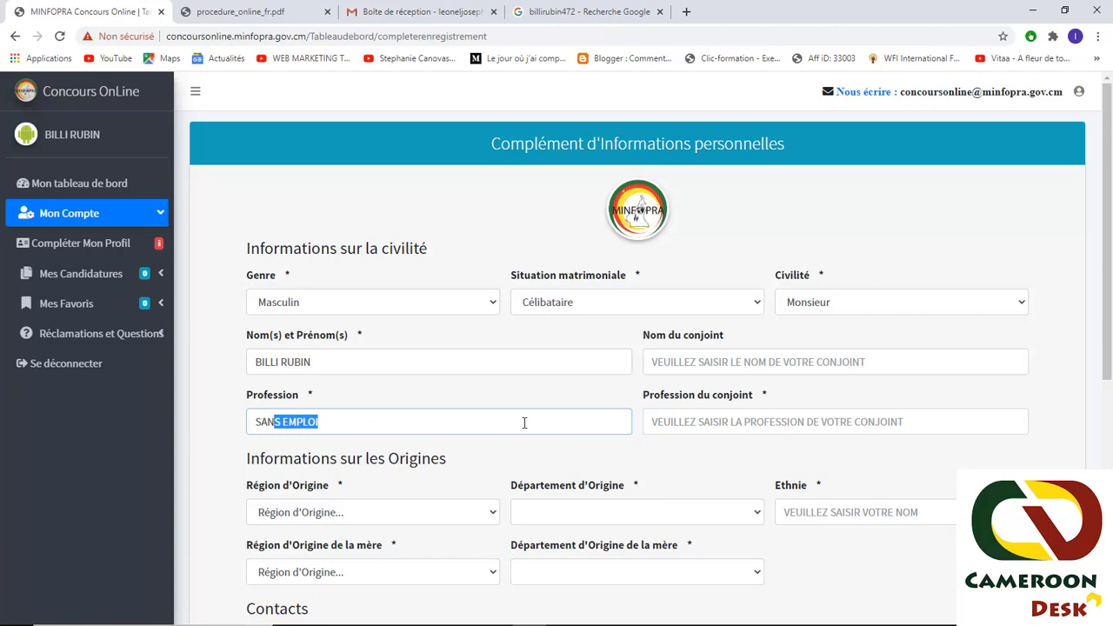
pyautogui.click(524, 423)
pyautogui.scroll(-2, 457, 422)
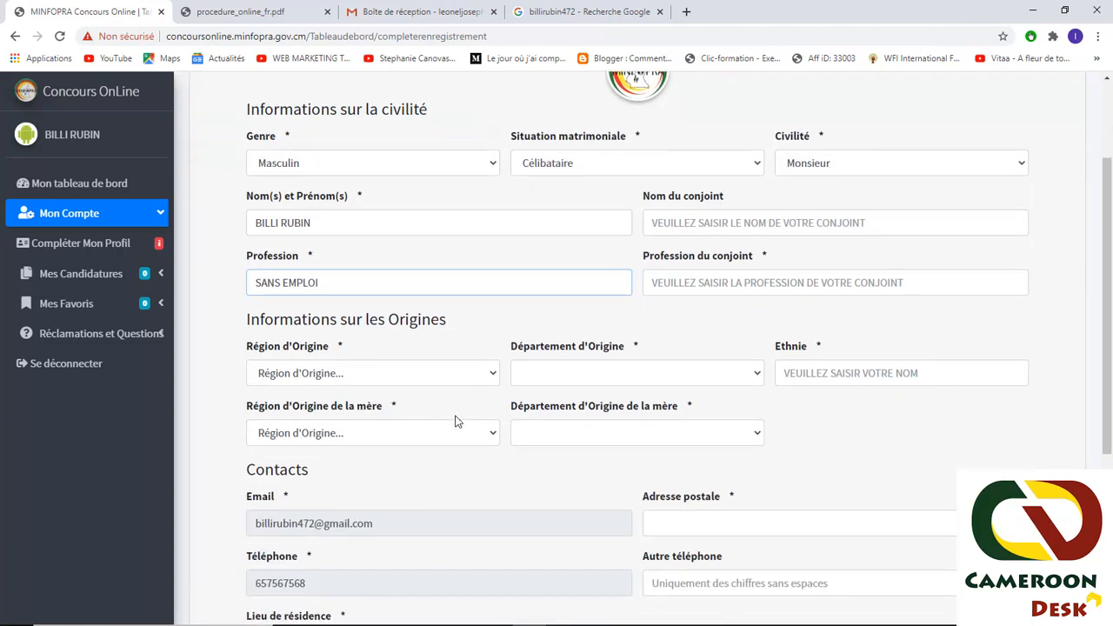
# - Set region of origin OUEST, département MENOUA and ethnicity BAMILEKE
pyautogui.click(398, 382)
pyautogui.click(376, 511)
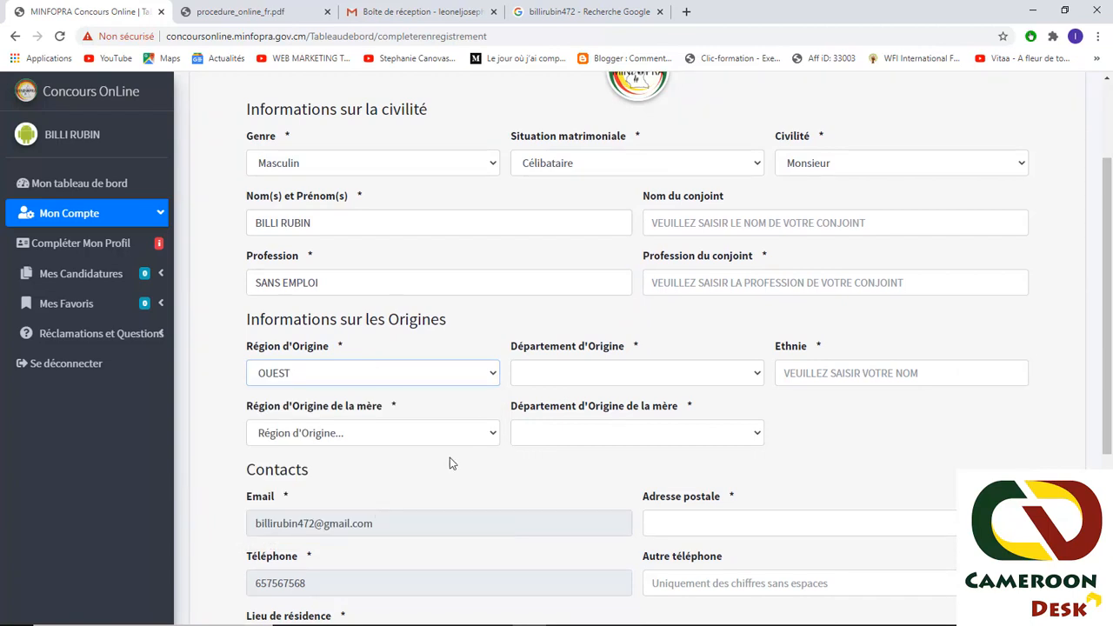
pyautogui.click(555, 378)
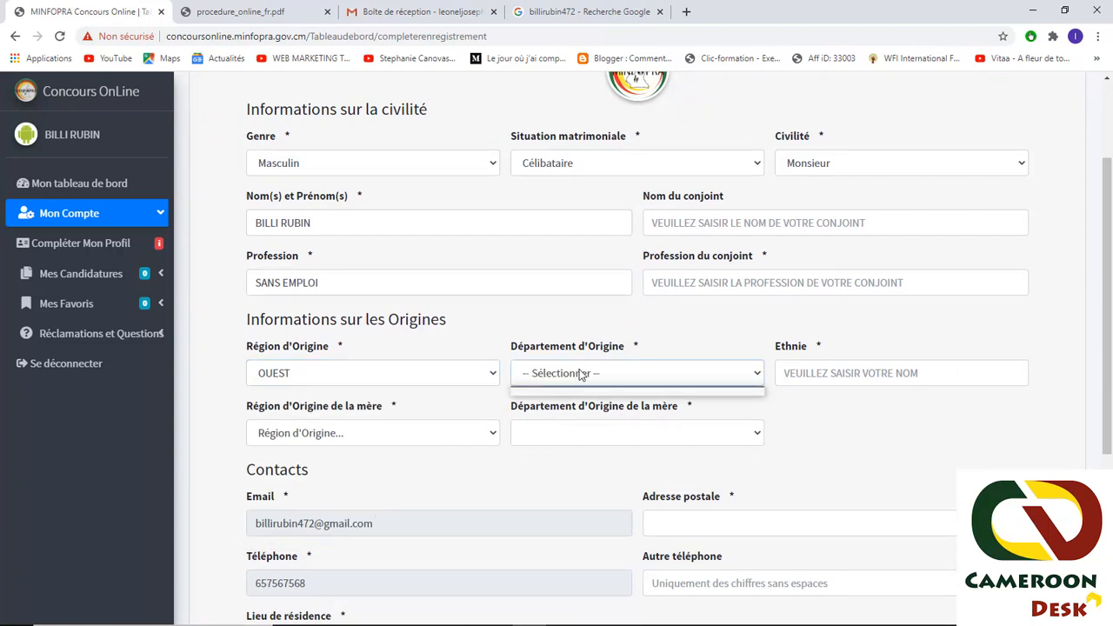
pyautogui.click(579, 373)
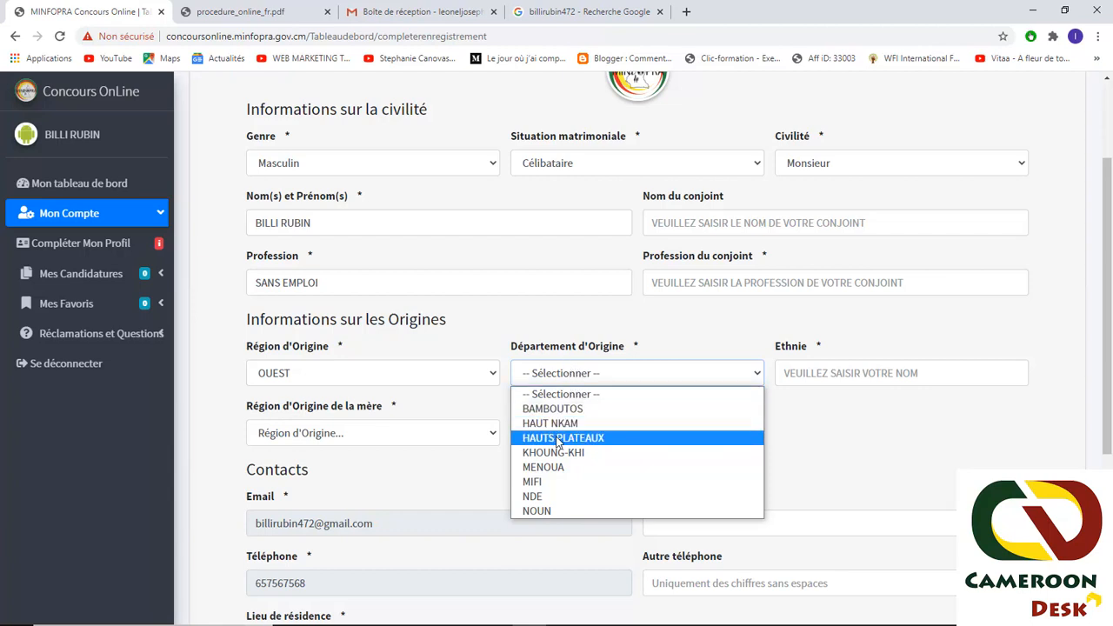
pyautogui.click(557, 470)
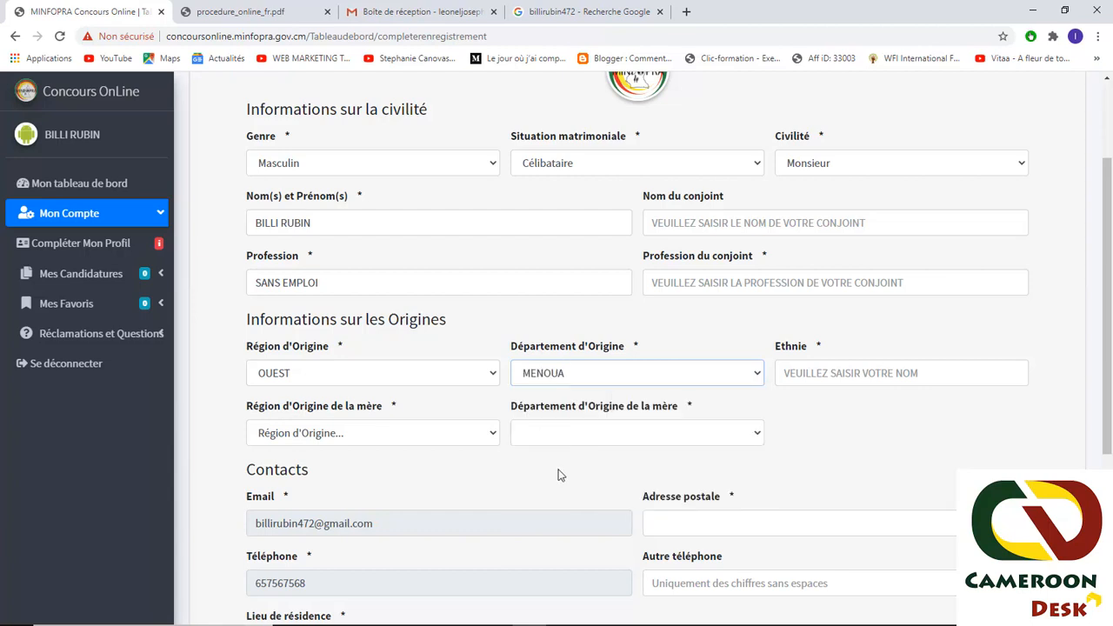
pyautogui.click(859, 372)
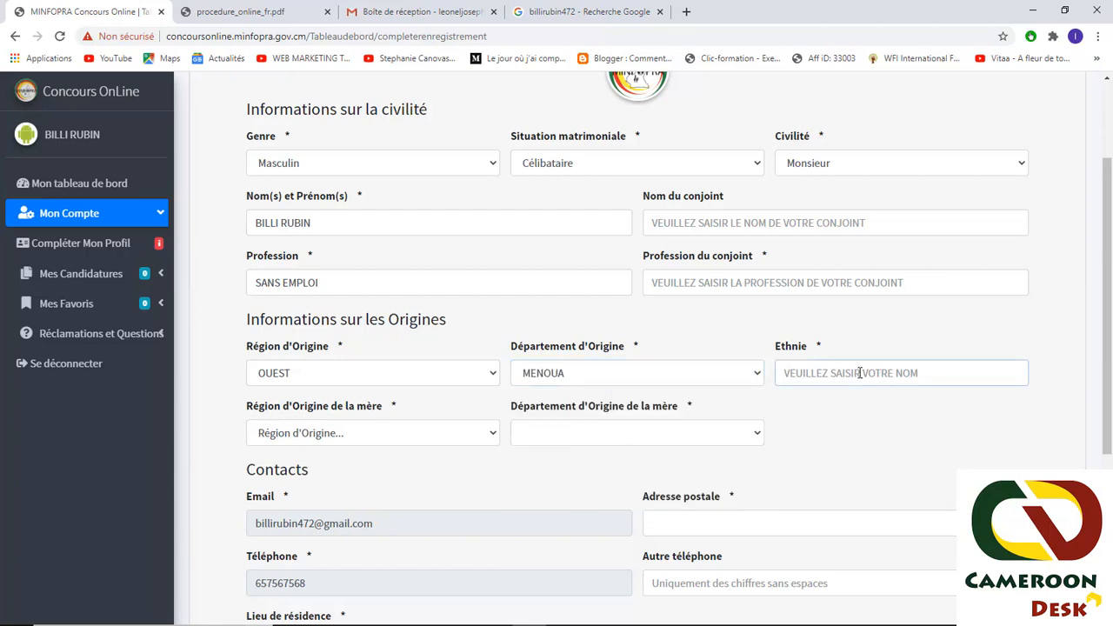
pyautogui.write('BAMILEKE')
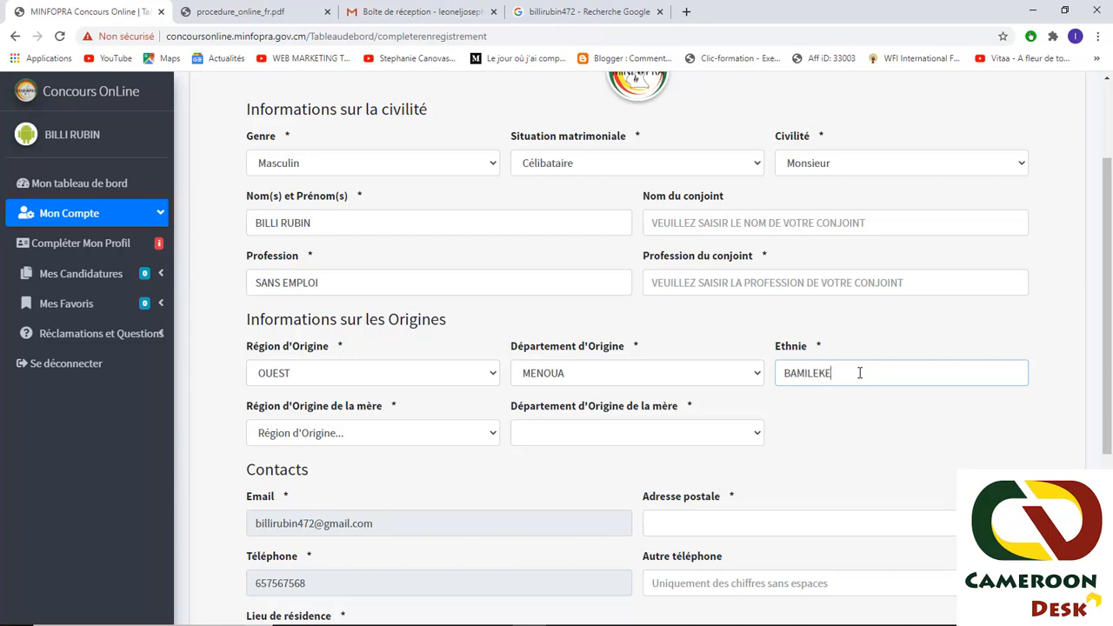
# - Set the mother's region of origin to OUEST and her département to MENOUA
pyautogui.click(390, 433)
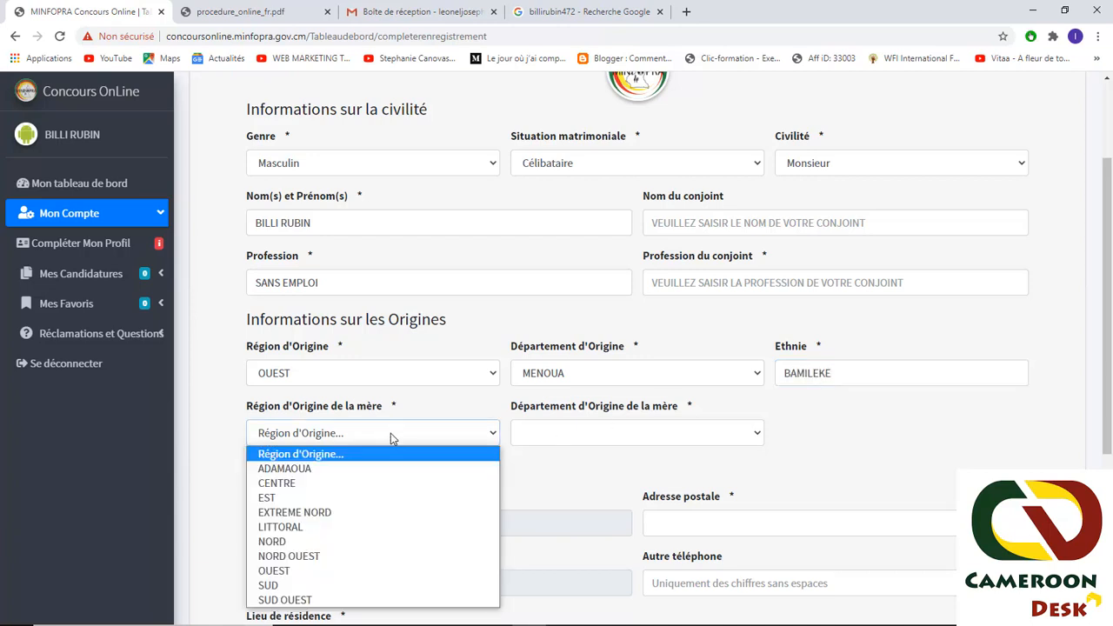
pyautogui.click(356, 569)
pyautogui.click(605, 435)
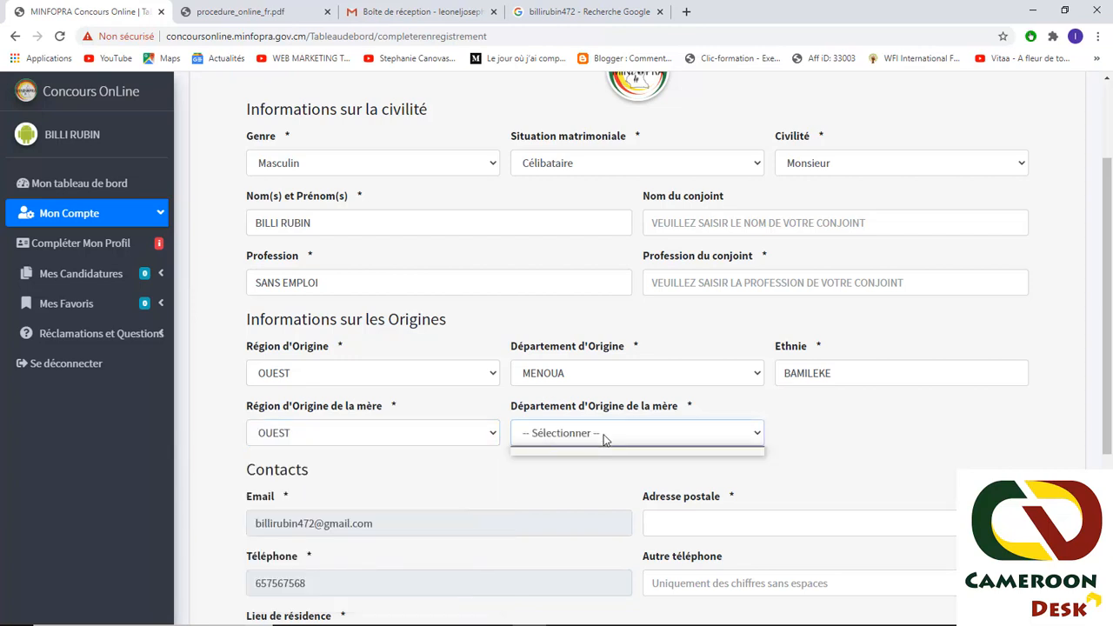
pyautogui.click(753, 438)
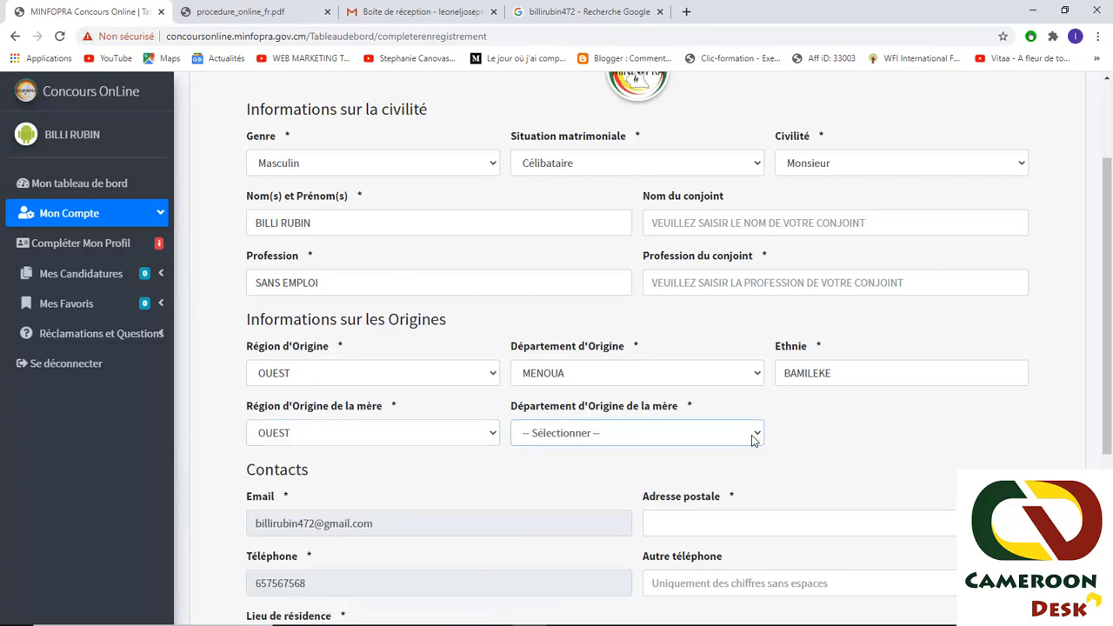
pyautogui.click(754, 440)
pyautogui.click(558, 526)
pyautogui.scroll(-3, 519, 489)
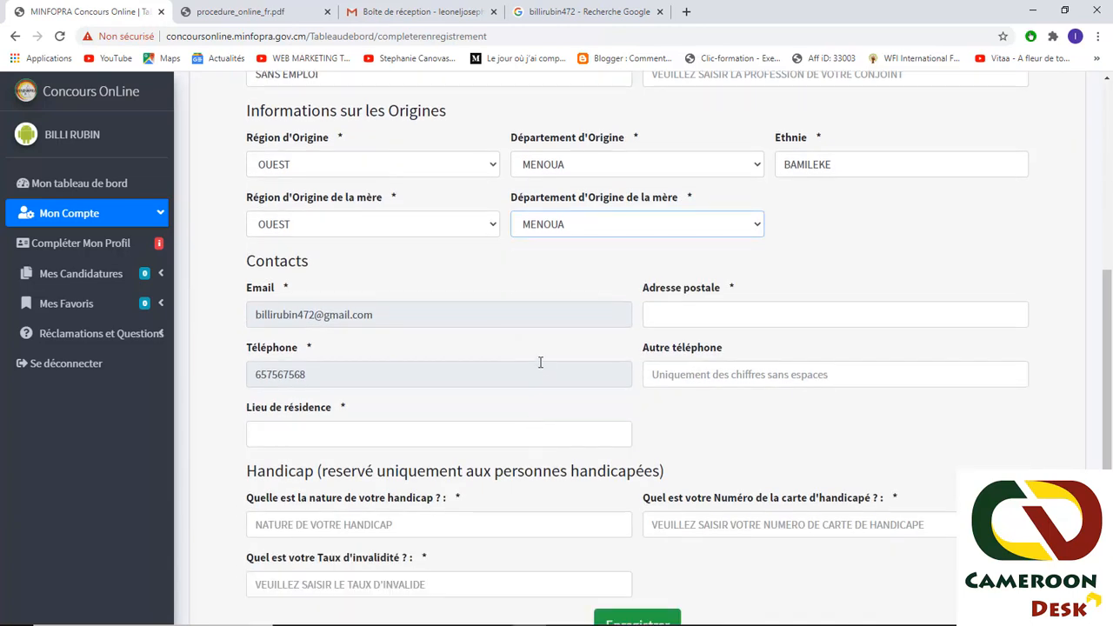
# - Enter the postal box address in the Adresse postale field
pyautogui.click(673, 310)
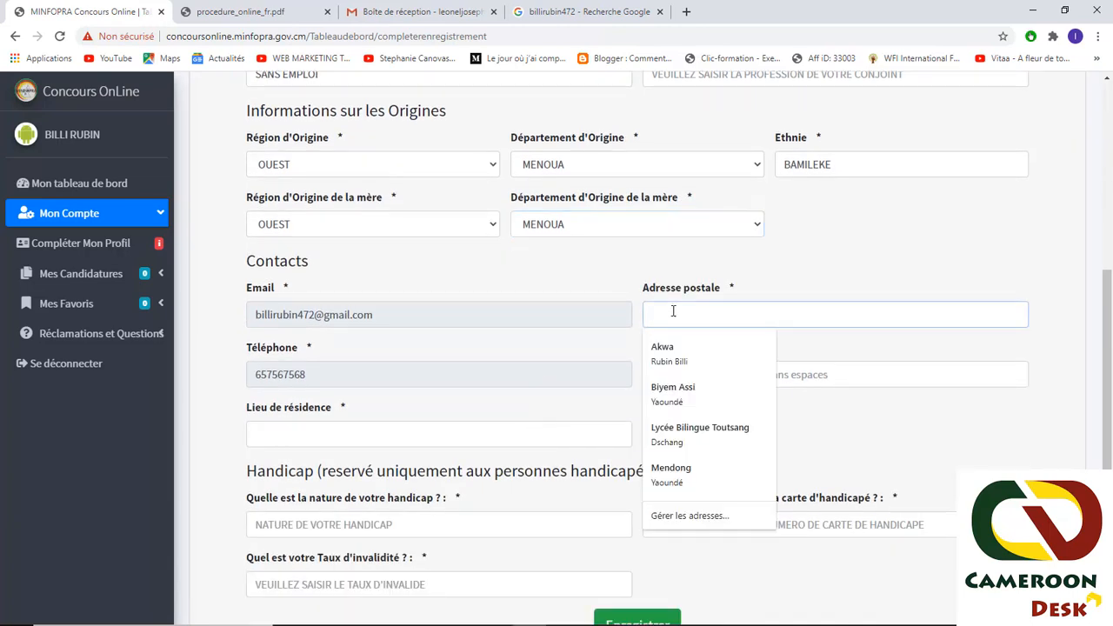
pyautogui.click(619, 304)
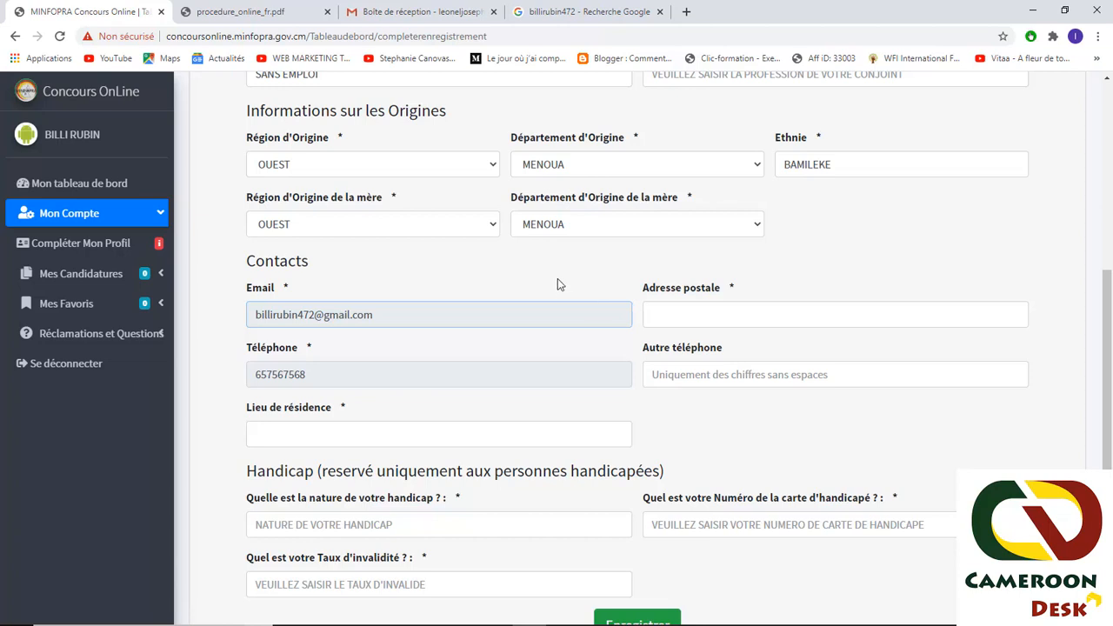
pyautogui.click(657, 306)
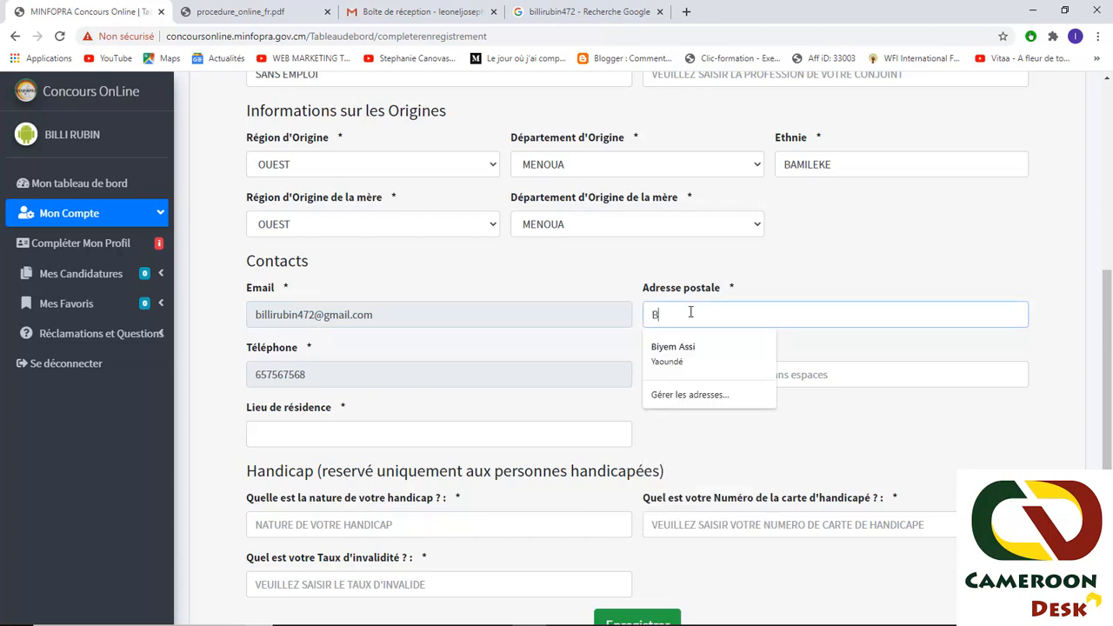
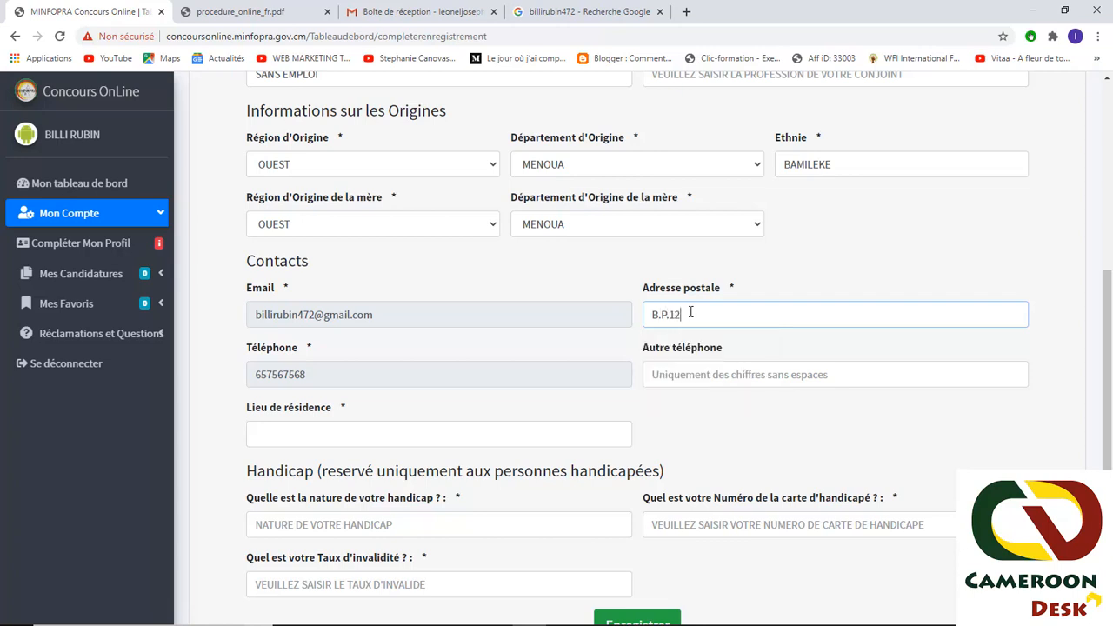
pyautogui.scroll(-1, 634, 355)
pyautogui.click(735, 285)
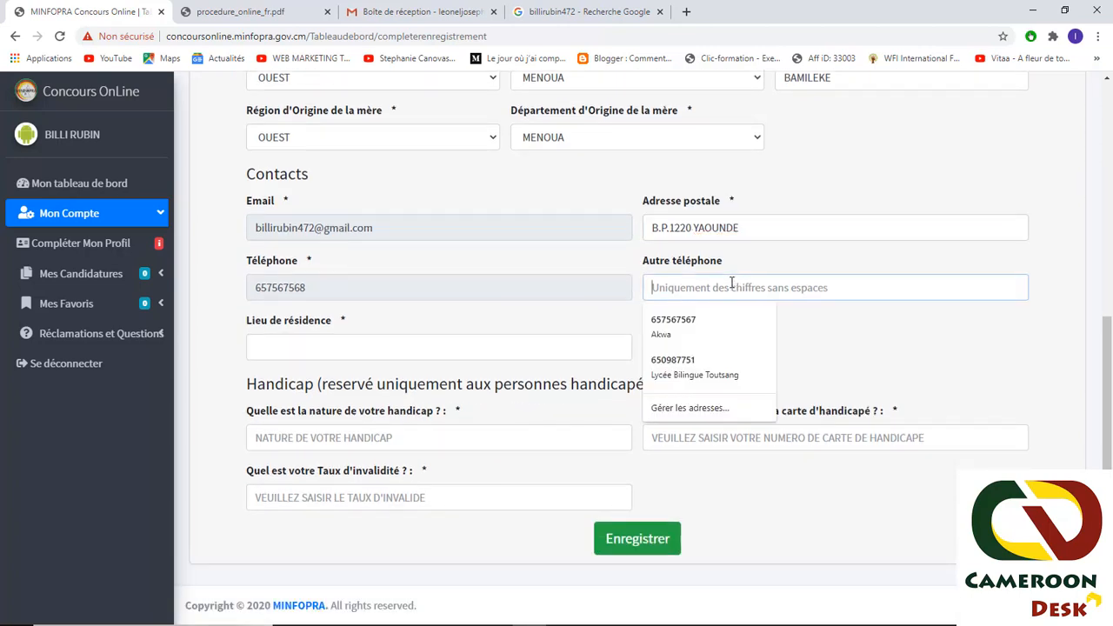
pyautogui.click(840, 338)
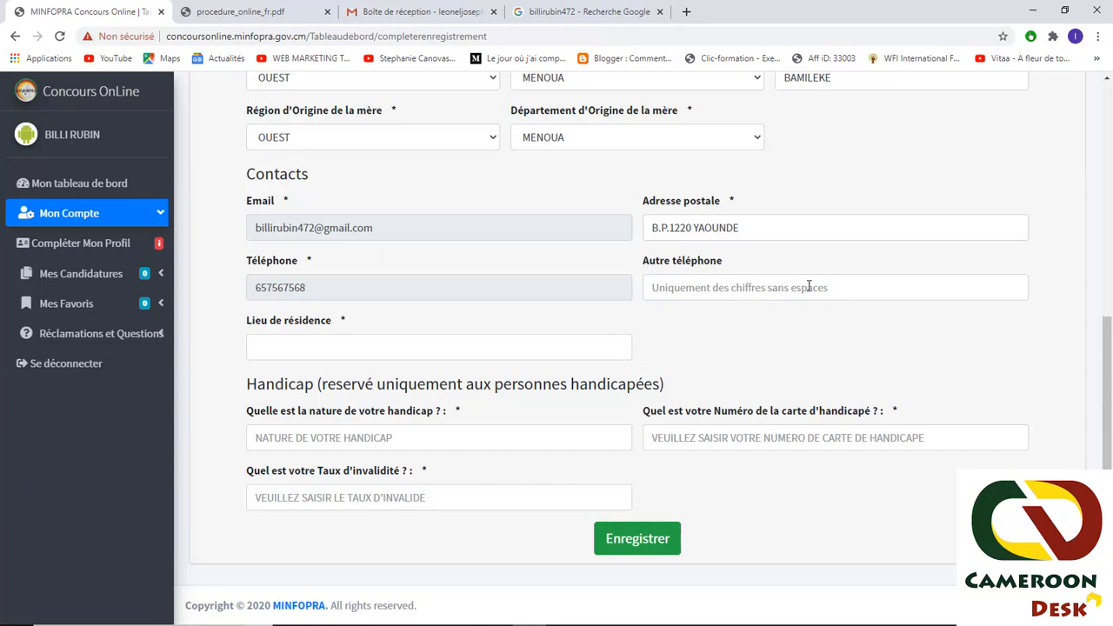
# - Set the place of residence to Yaoundé and save the profile
pyautogui.click(332, 348)
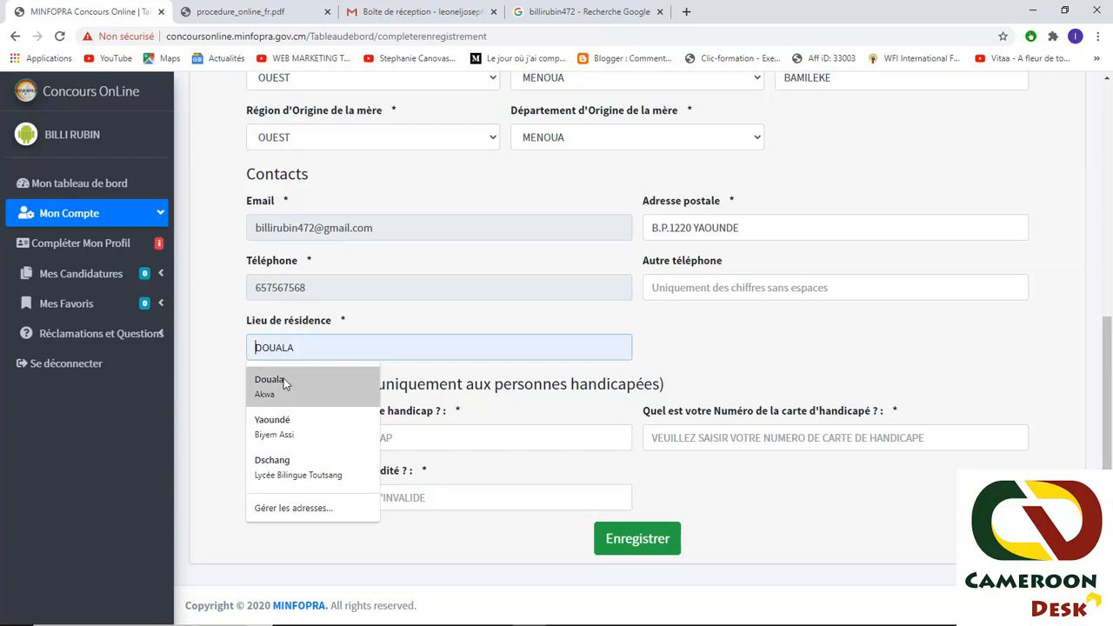
pyautogui.click(310, 418)
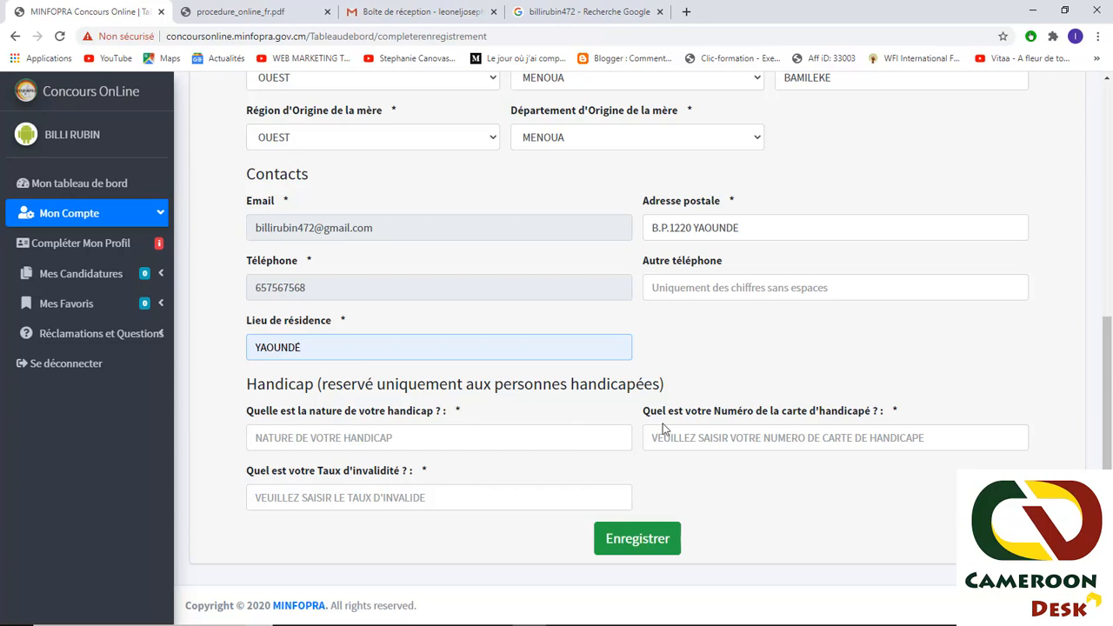
pyautogui.click(651, 543)
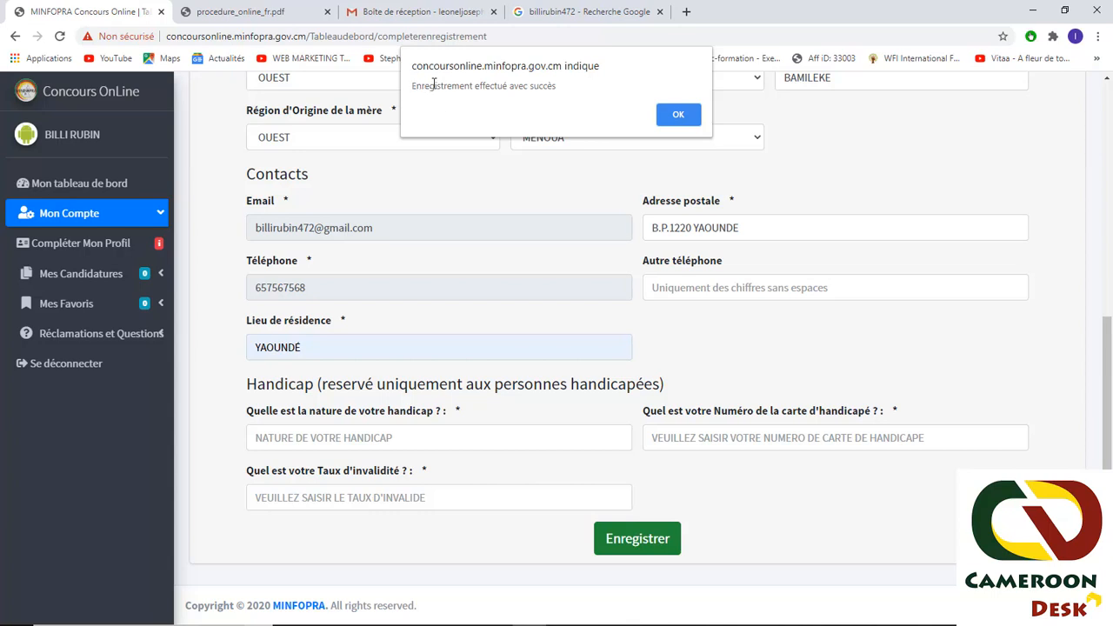
# - Acknowledge the save alert and scroll through the Résumé de vos Informations personnelles page
pyautogui.click(676, 115)
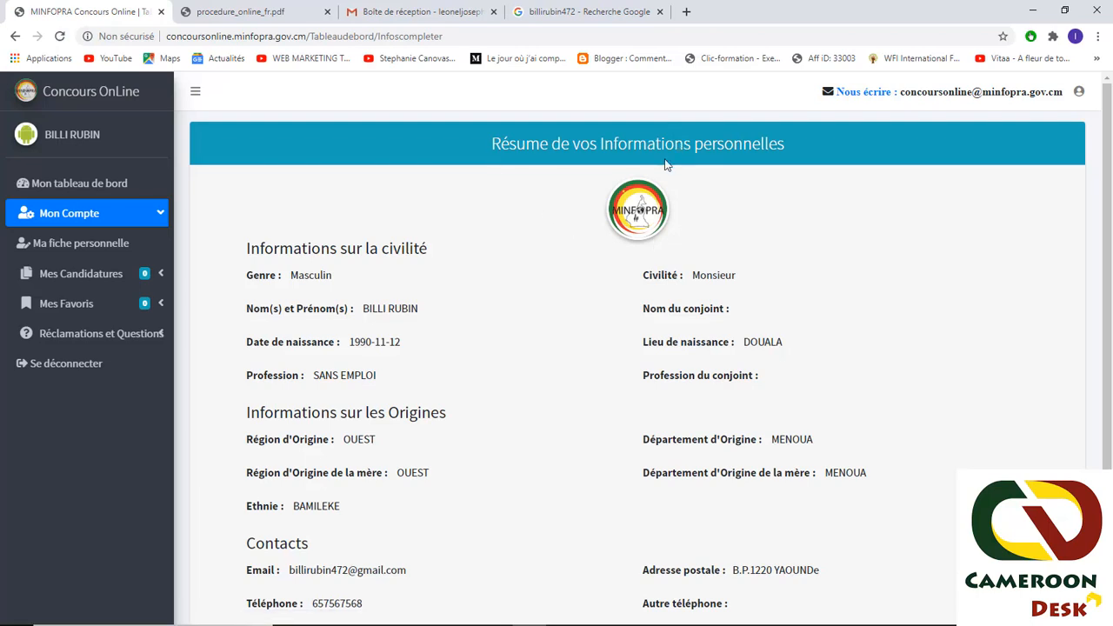
pyautogui.scroll(-2, 366, 304)
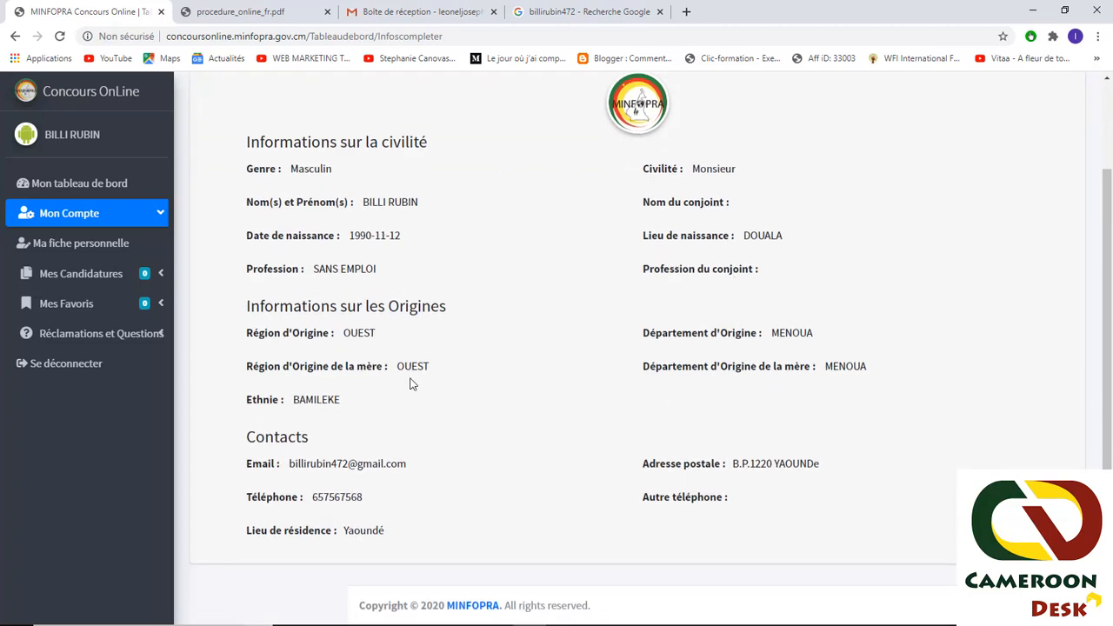
pyautogui.scroll(2, 409, 380)
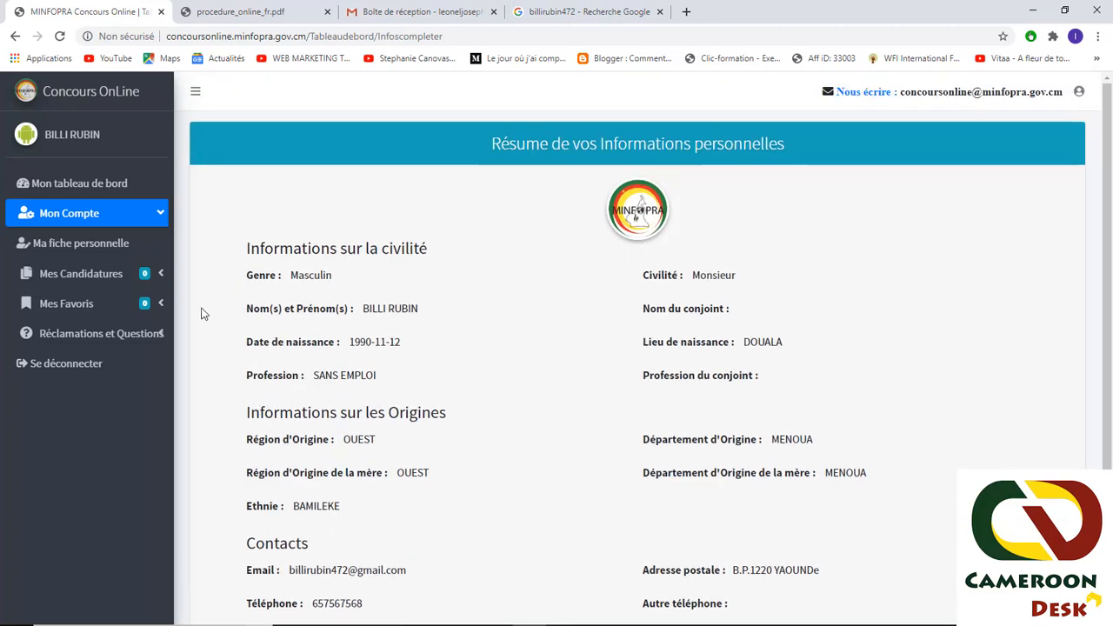
# - Return to the dashboard, go to page 3 of open concours and open 10 Techniciens Eaux et Forêts
pyautogui.click(59, 184)
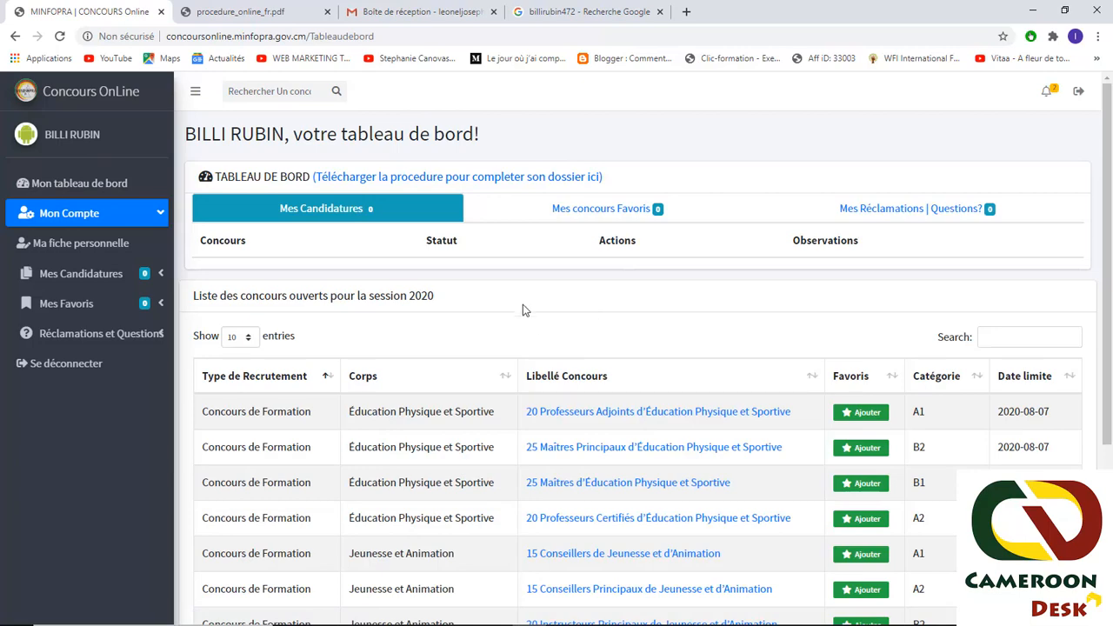
pyautogui.scroll(-3, 574, 278)
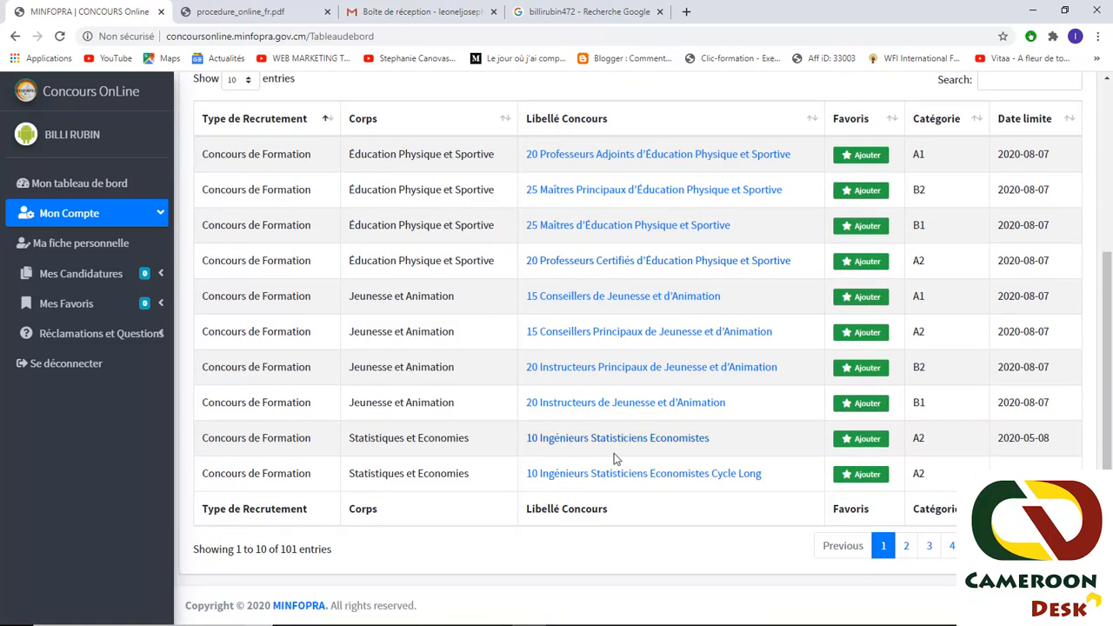
pyautogui.scroll(2, 487, 416)
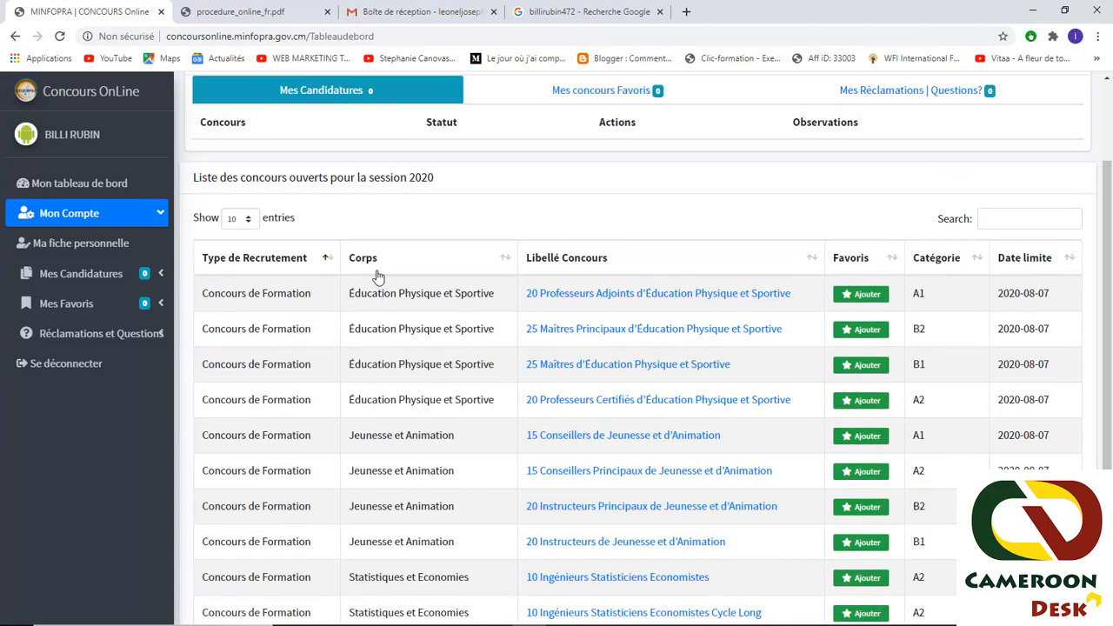
pyautogui.scroll(-2, 588, 345)
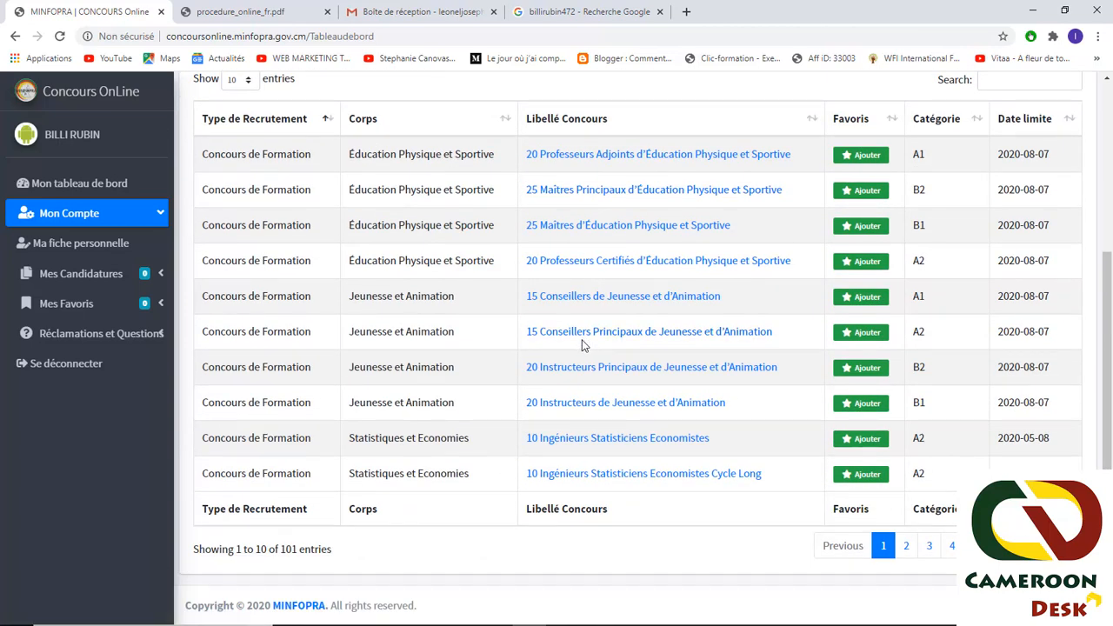
pyautogui.click(907, 546)
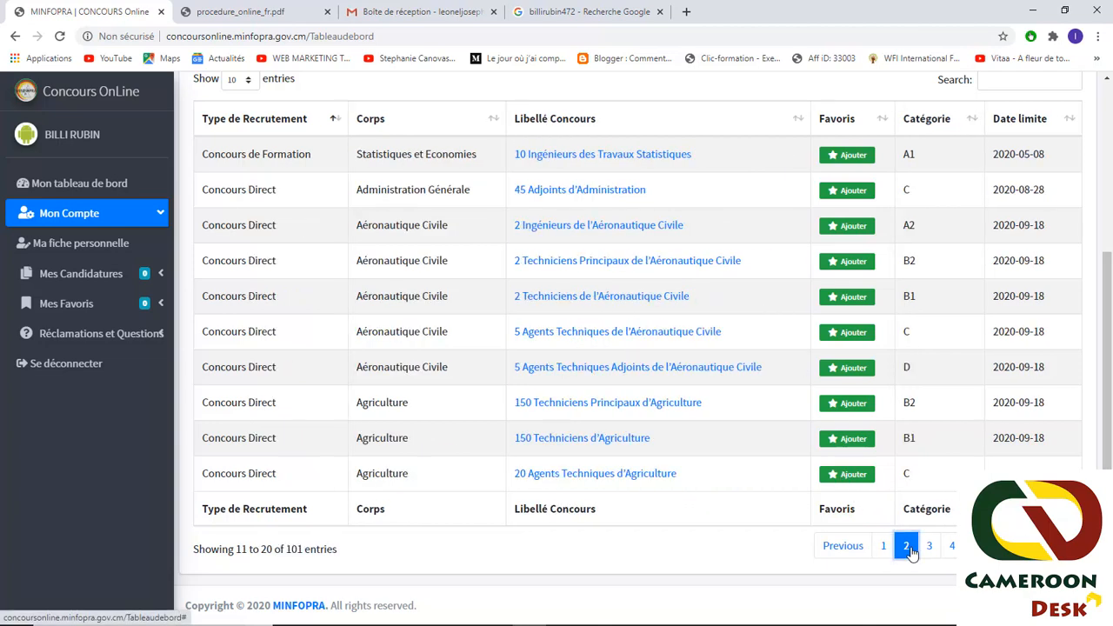
pyautogui.click(928, 547)
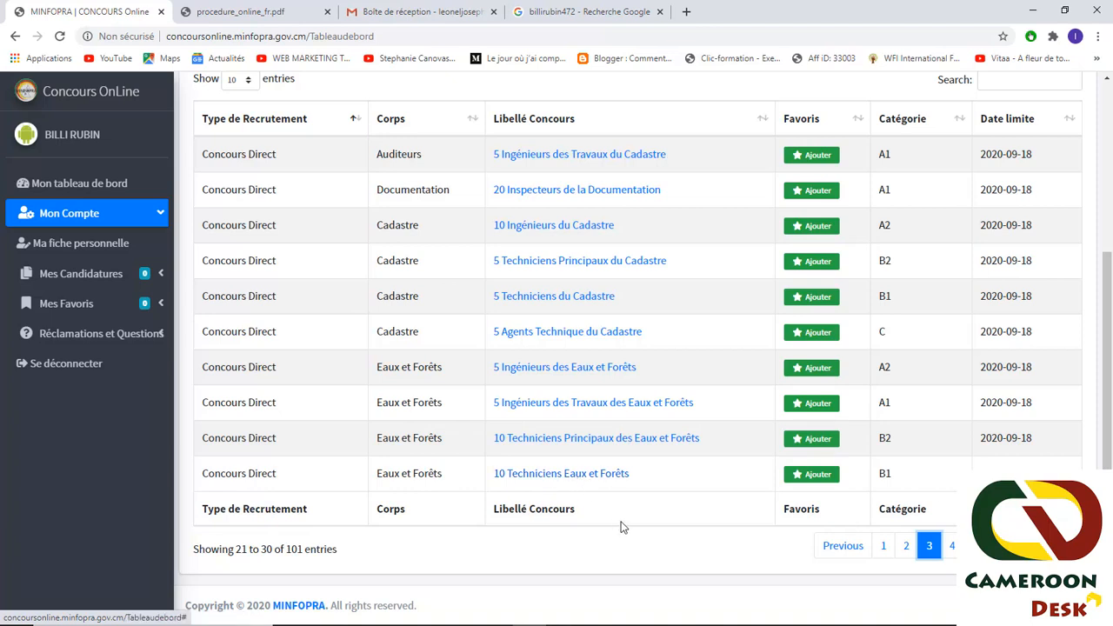
pyautogui.click(546, 479)
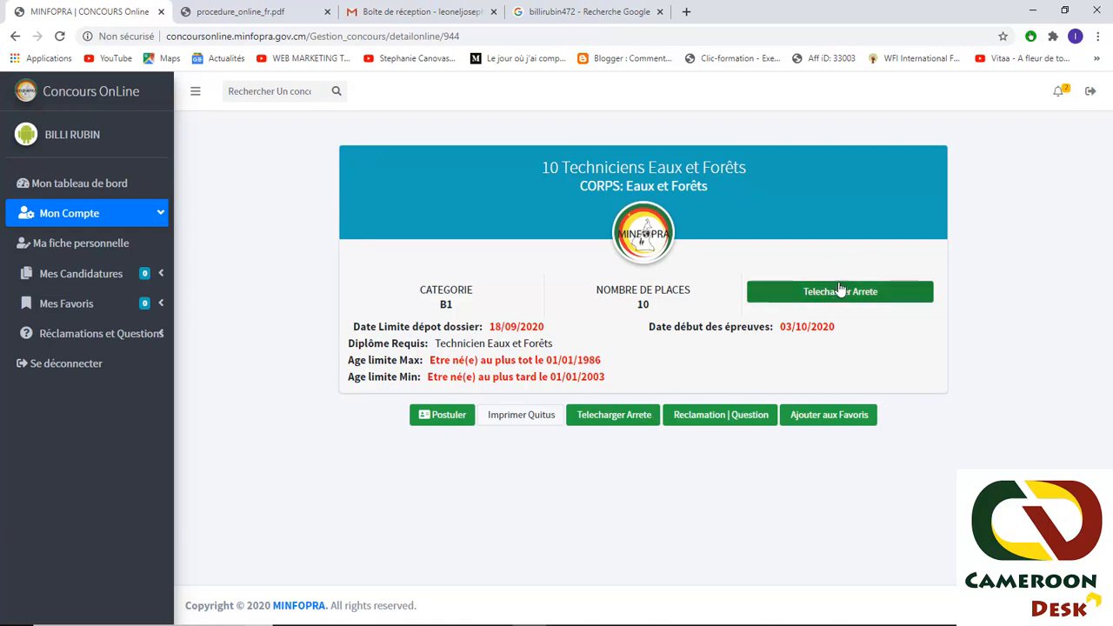
# - Review the B1 category, 03/10/2020 exam date and application deadline, then choose Postuler
pyautogui.moveTo(468, 306); pyautogui.dragTo(442, 304)
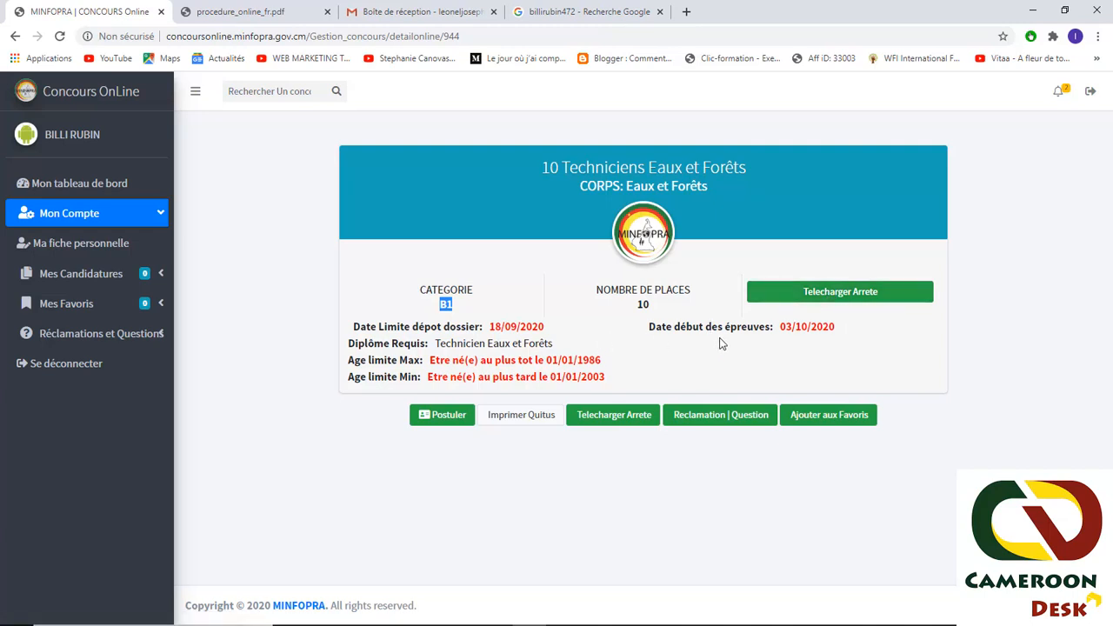
pyautogui.moveTo(837, 330); pyautogui.dragTo(777, 327)
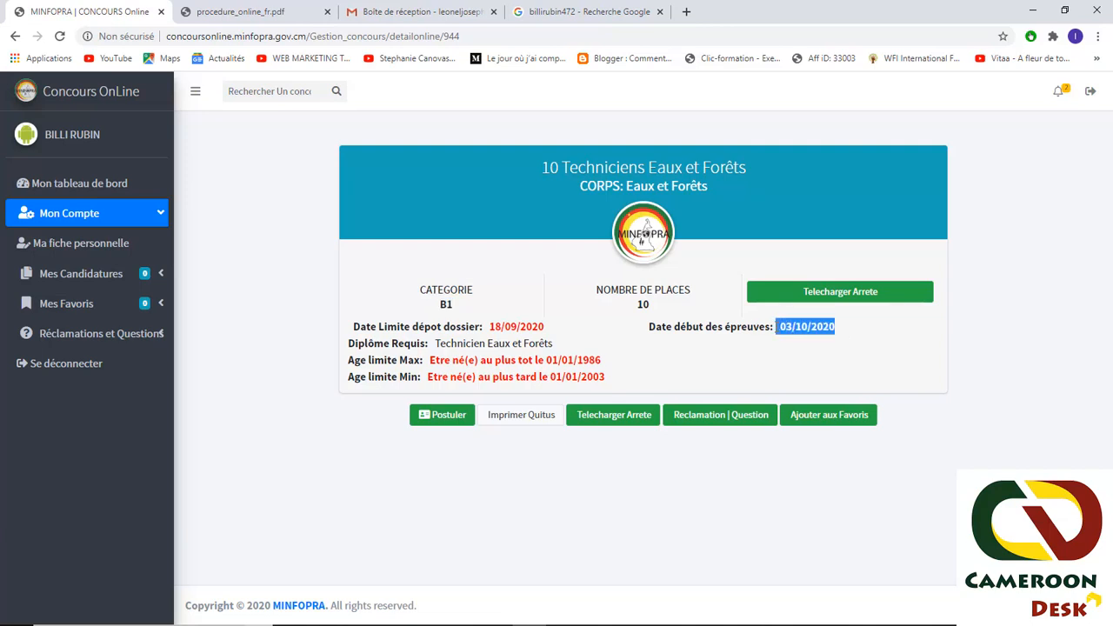
pyautogui.moveTo(545, 329); pyautogui.dragTo(489, 333)
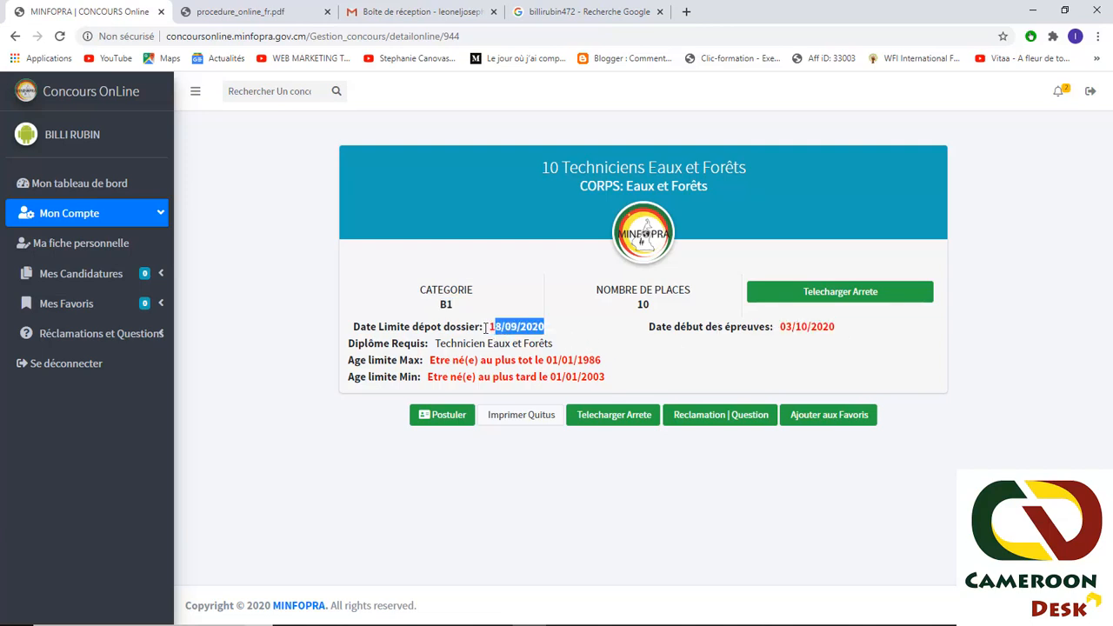
pyautogui.click(439, 418)
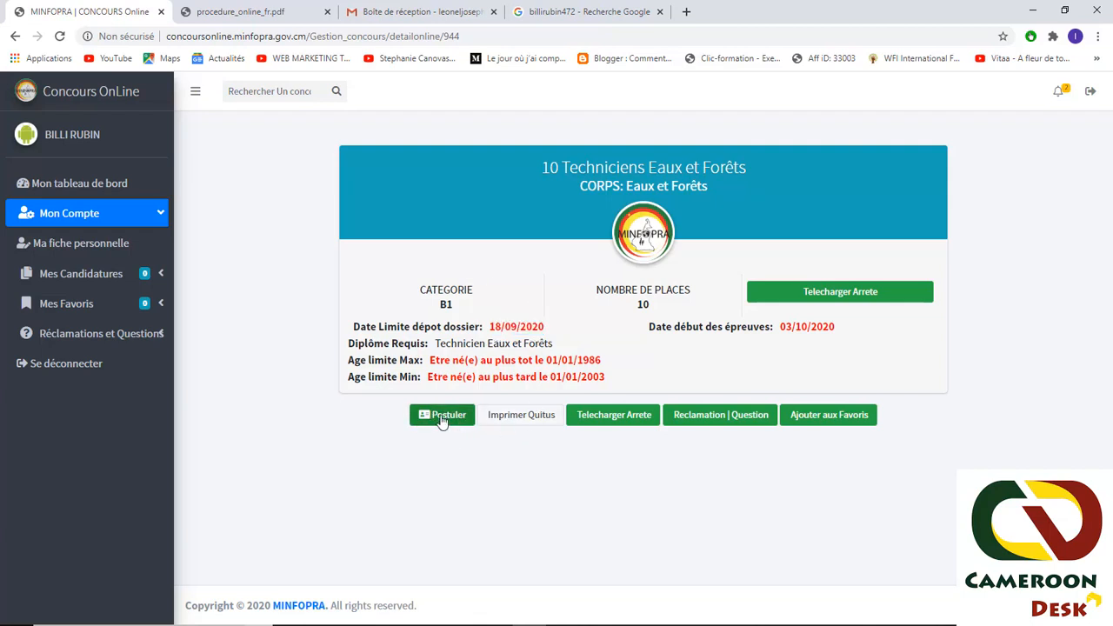
pyautogui.click(441, 420)
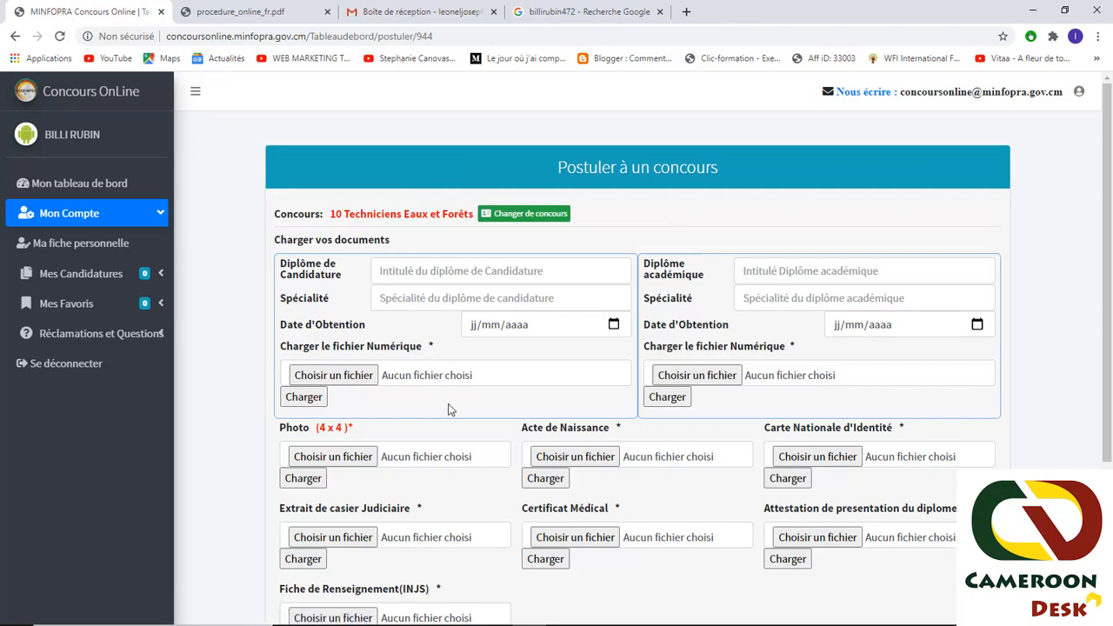
# - Enter candidature diploma TECHNICIEN DES EAUX ET FORETS, speciality AGROFORESTERIE, obtained 12/04/2015
pyautogui.scroll(-3, 562, 415)
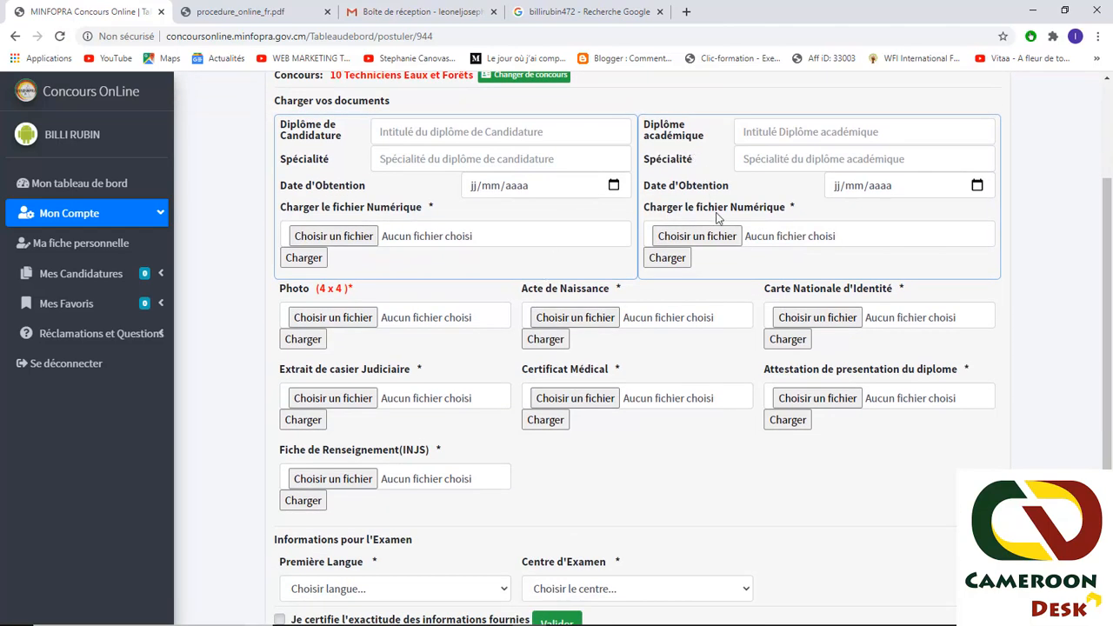
pyautogui.scroll(1, 721, 218)
pyautogui.scroll(1, 670, 224)
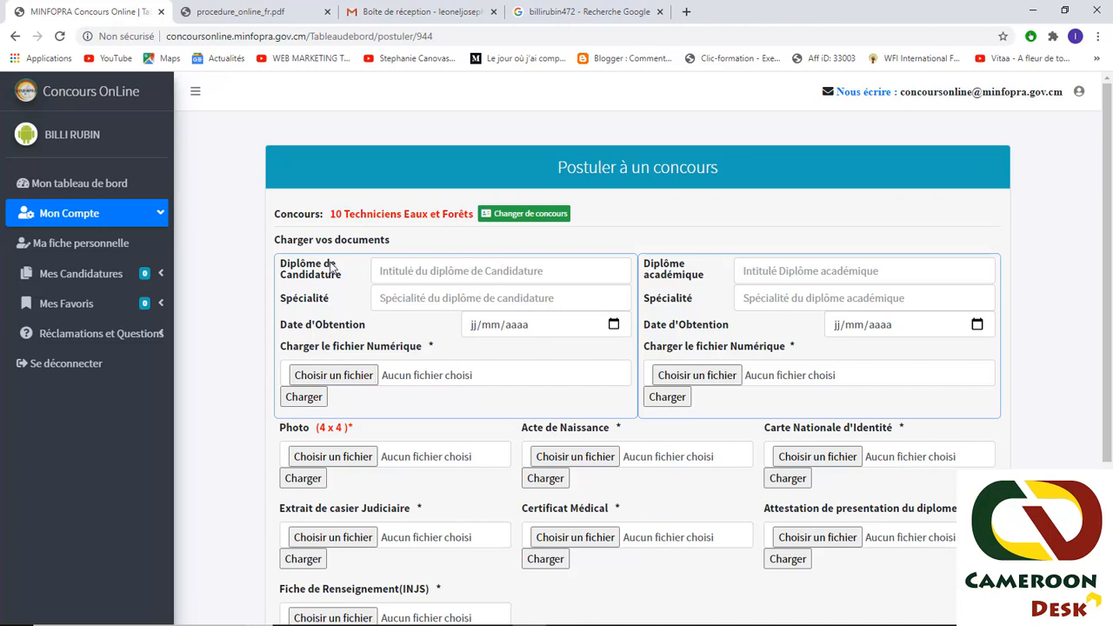
pyautogui.click(380, 271)
pyautogui.click(424, 301)
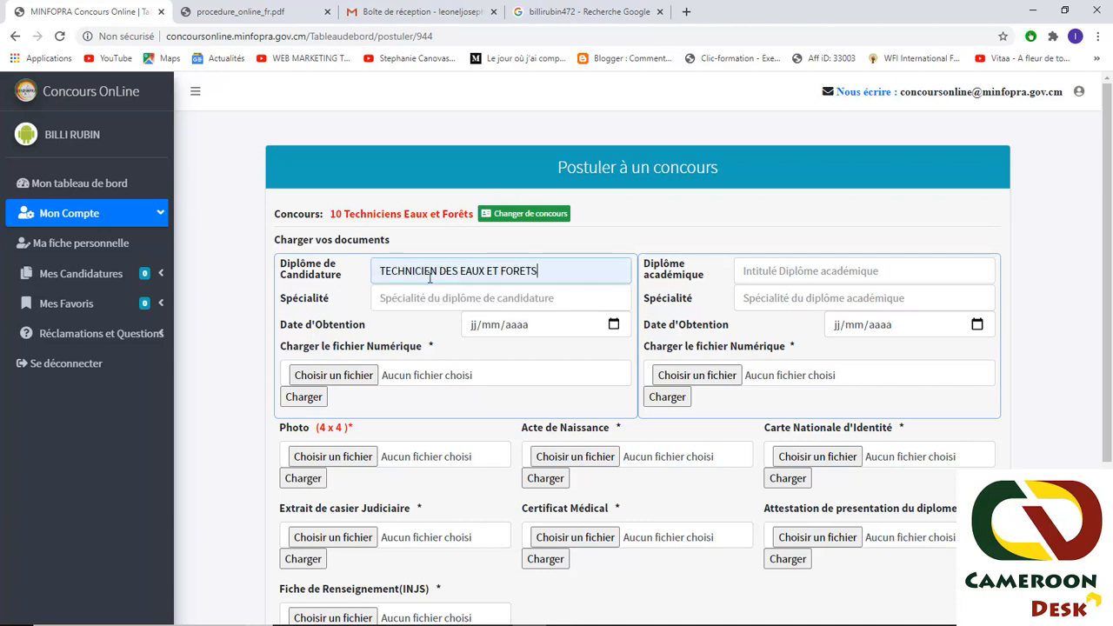
pyautogui.click(460, 298)
pyautogui.click(395, 327)
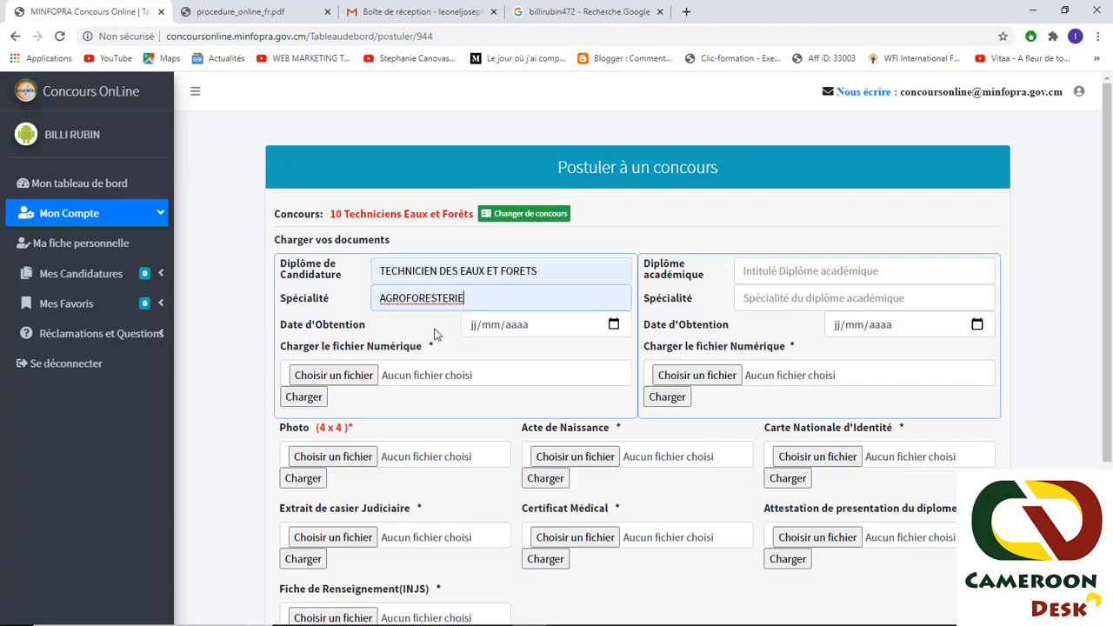
pyautogui.click(471, 325)
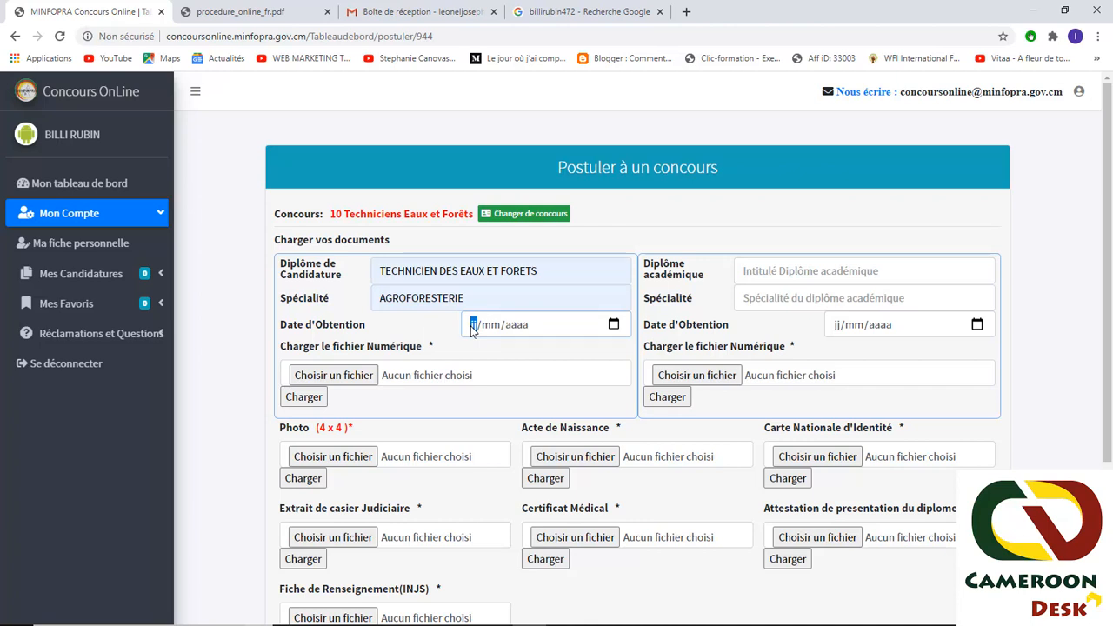
pyautogui.write('12/04/')
pyautogui.write('201')
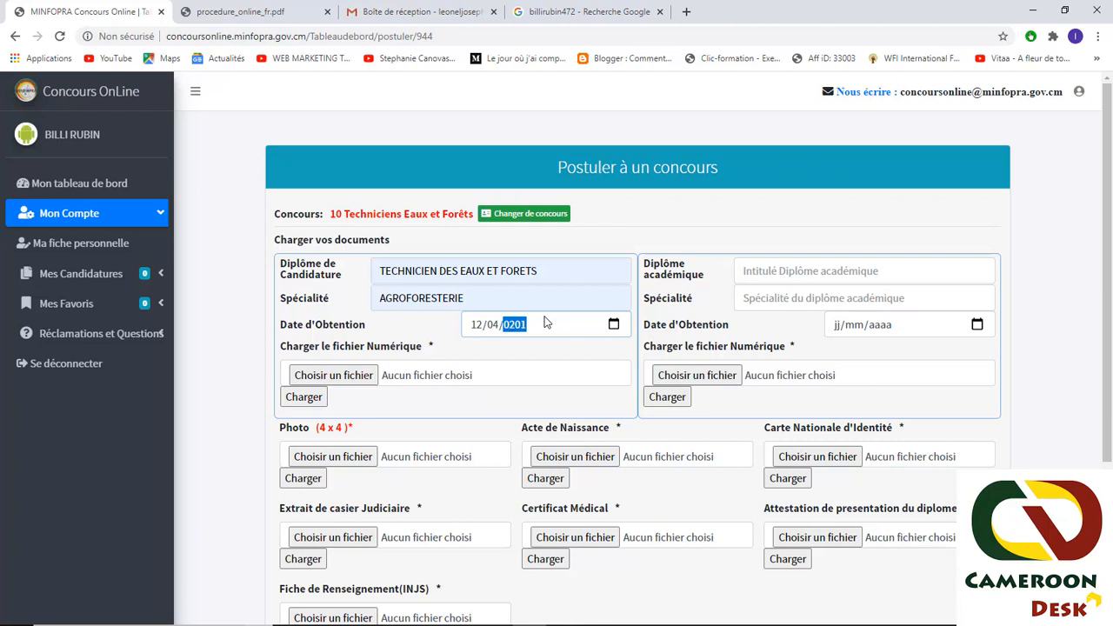
pyautogui.write('5')
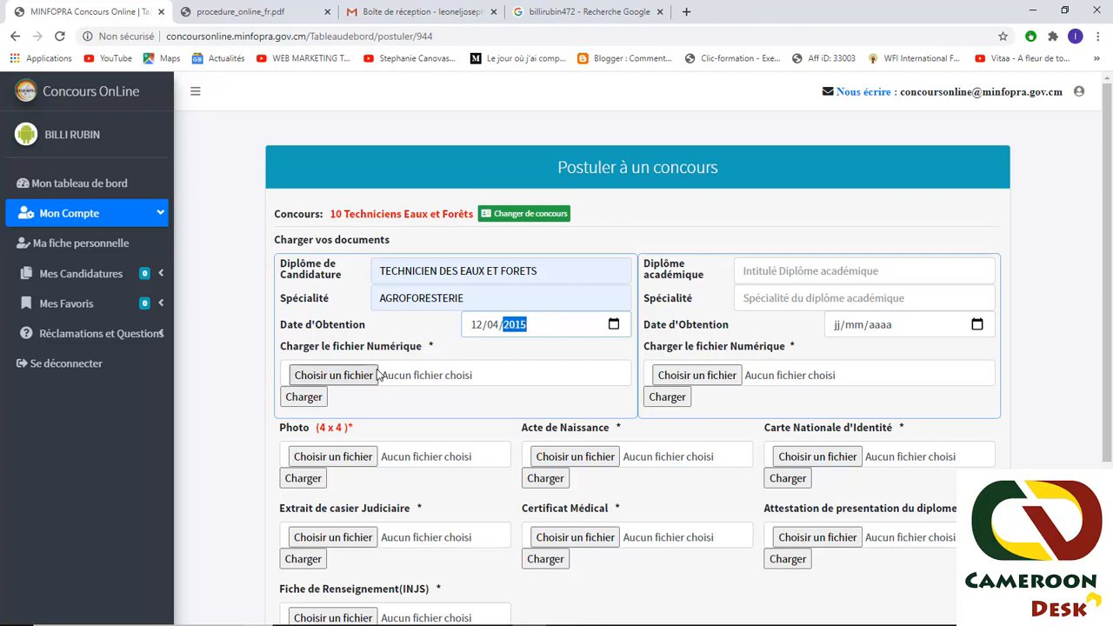
pyautogui.click(463, 347)
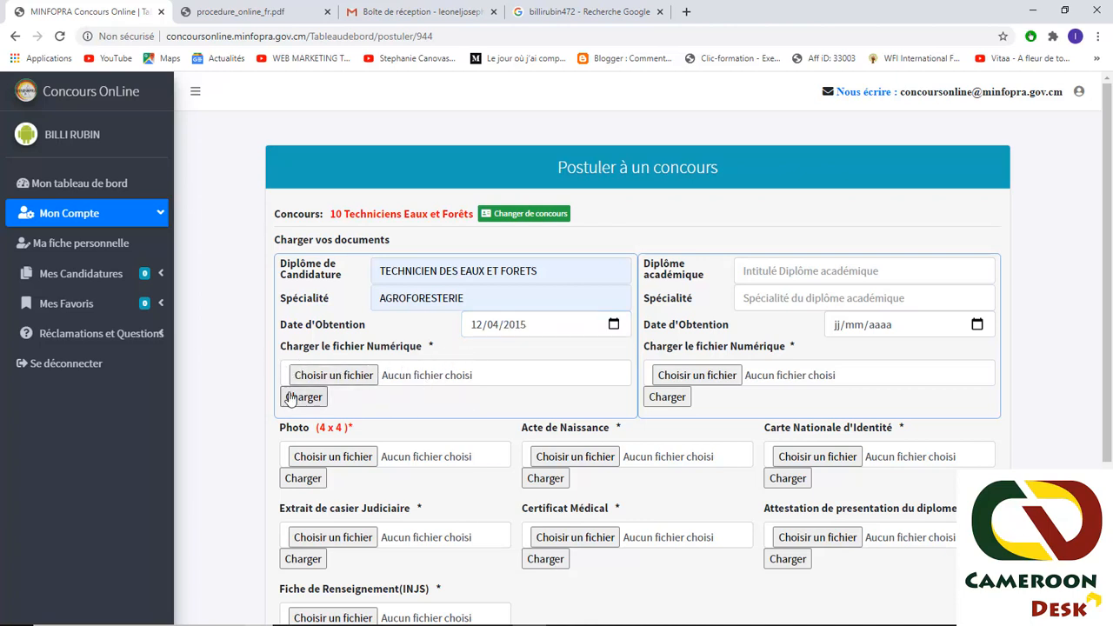
# - Attach DIPLOME.jpg to the candidature diploma field and upload it with Charger
pyautogui.click(357, 376)
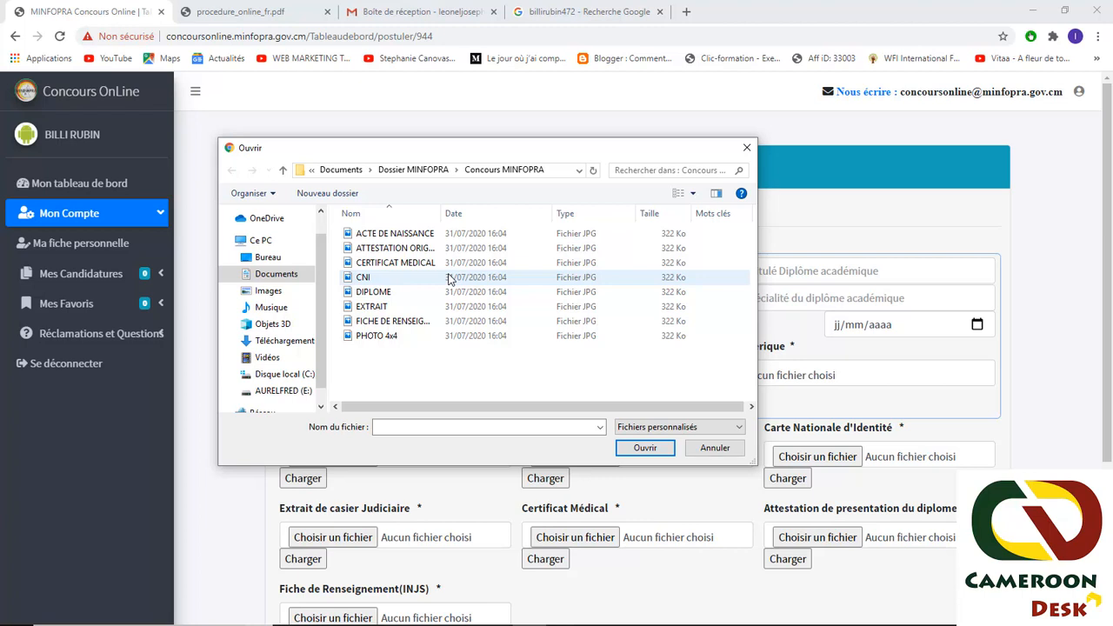
pyautogui.click(381, 296)
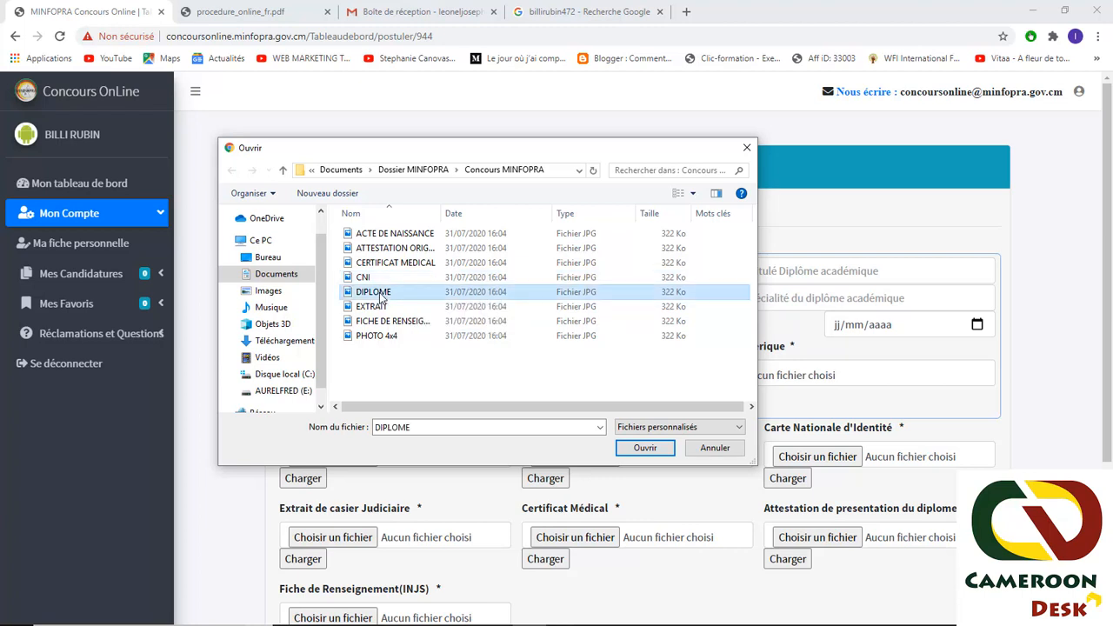
pyautogui.click(646, 451)
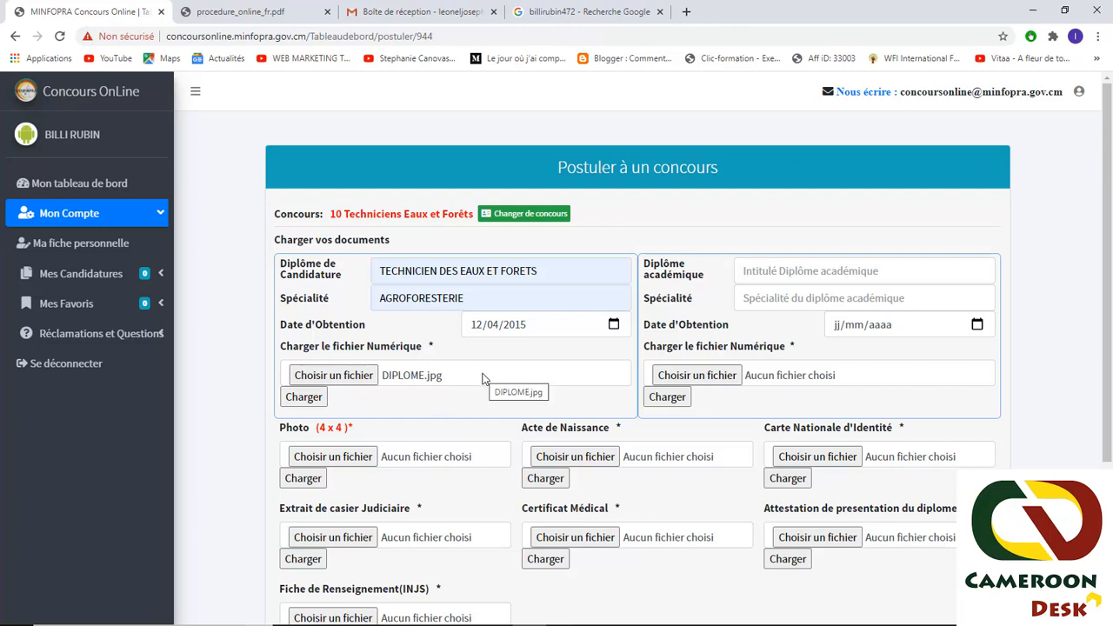
pyautogui.click(311, 405)
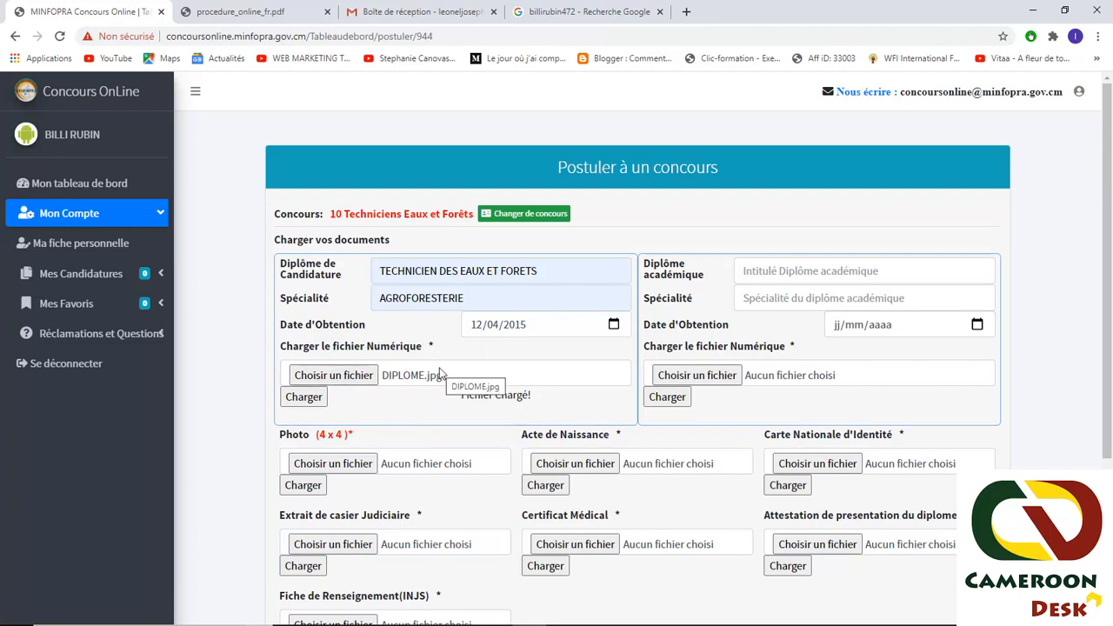
pyautogui.click(312, 406)
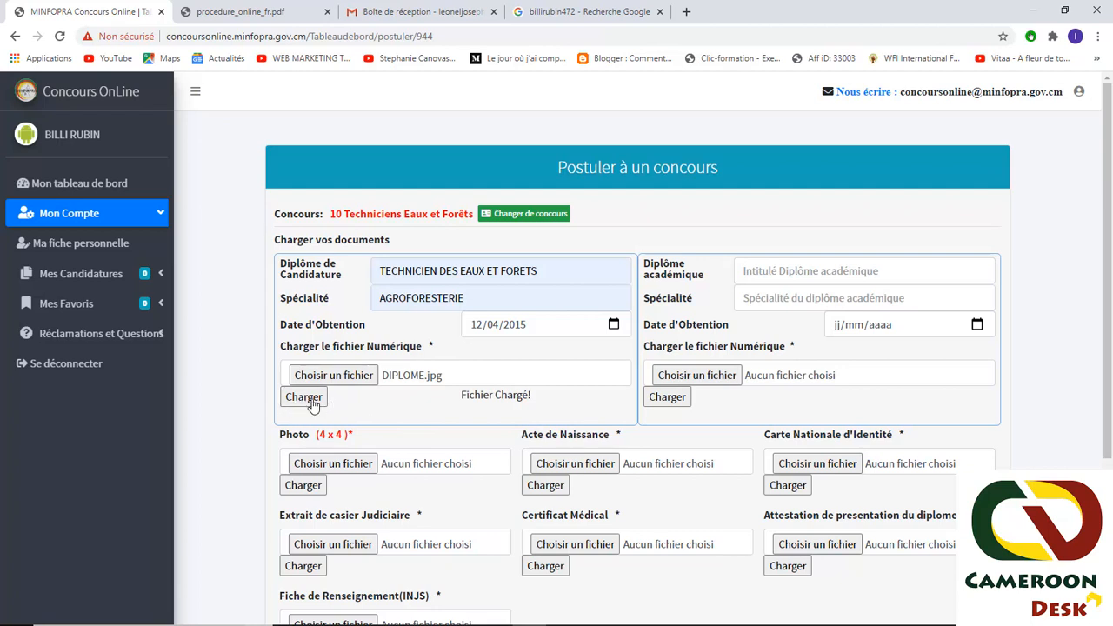
pyautogui.click(292, 406)
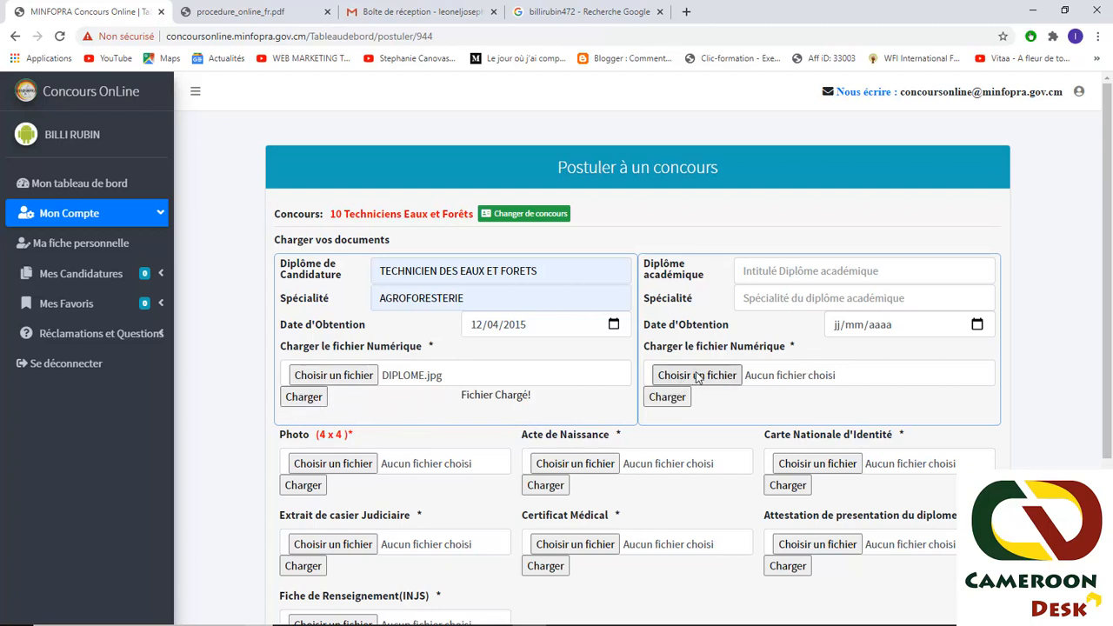
# - Enter academic diploma TECHNICEN DES FORETS, speciality AGROFORESTERIE, dated 12/04/2015
pyautogui.click(762, 270)
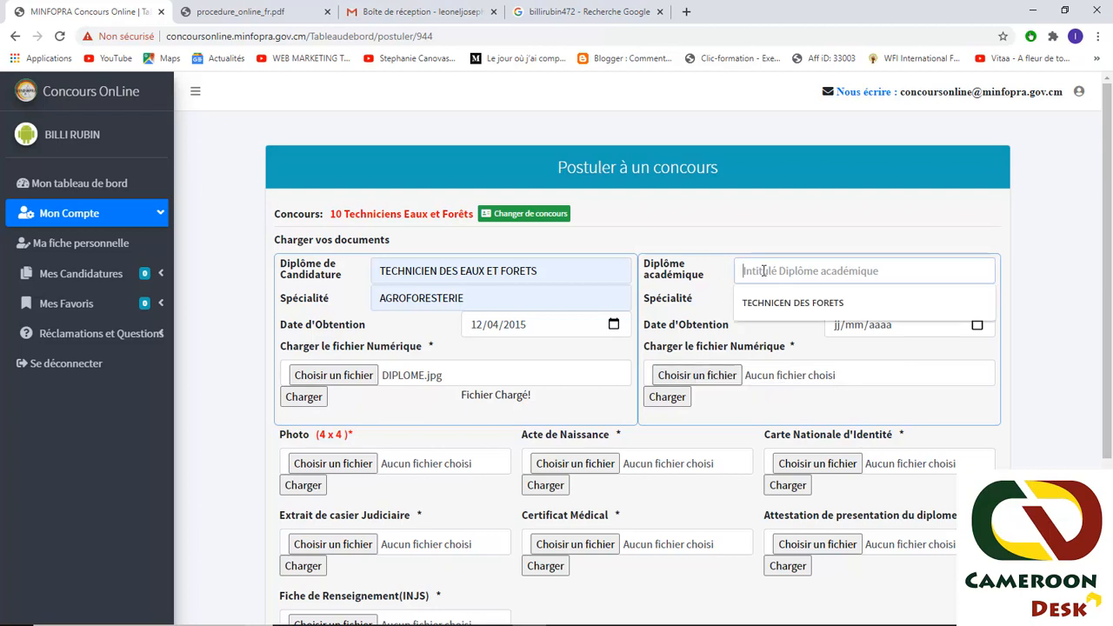
pyautogui.click(760, 304)
pyautogui.click(765, 298)
pyautogui.click(829, 329)
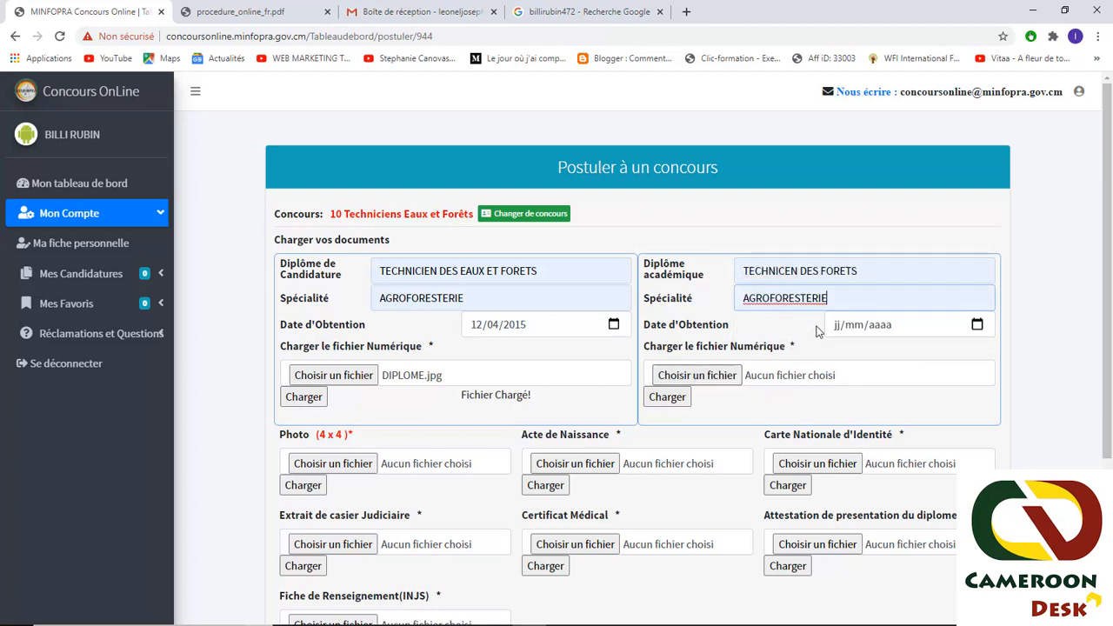
pyautogui.write('12/0')
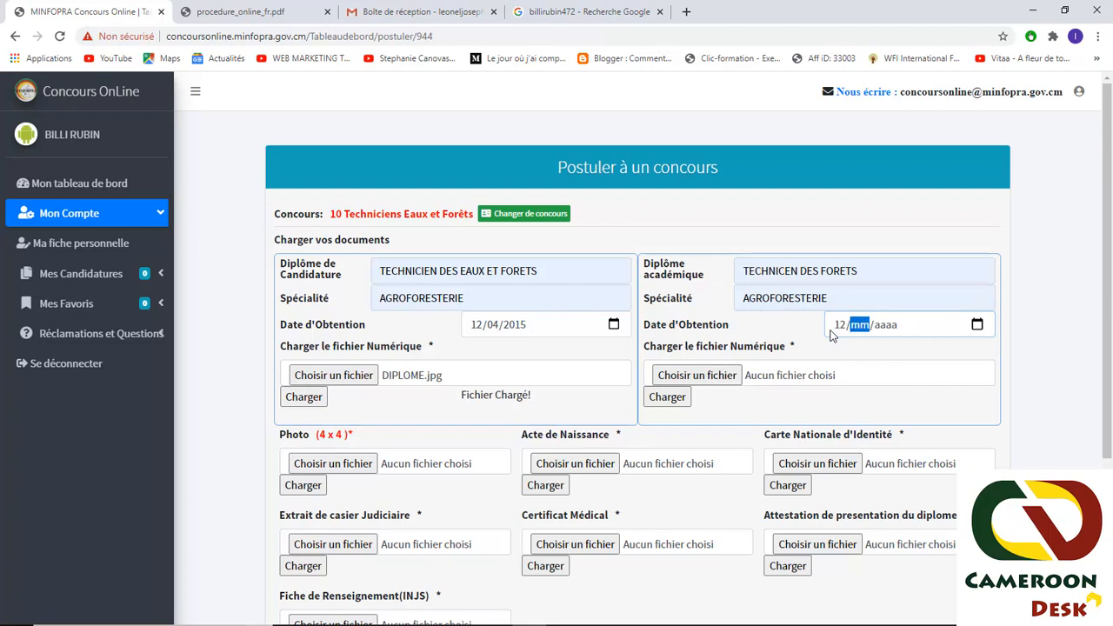
pyautogui.write('4/2015')
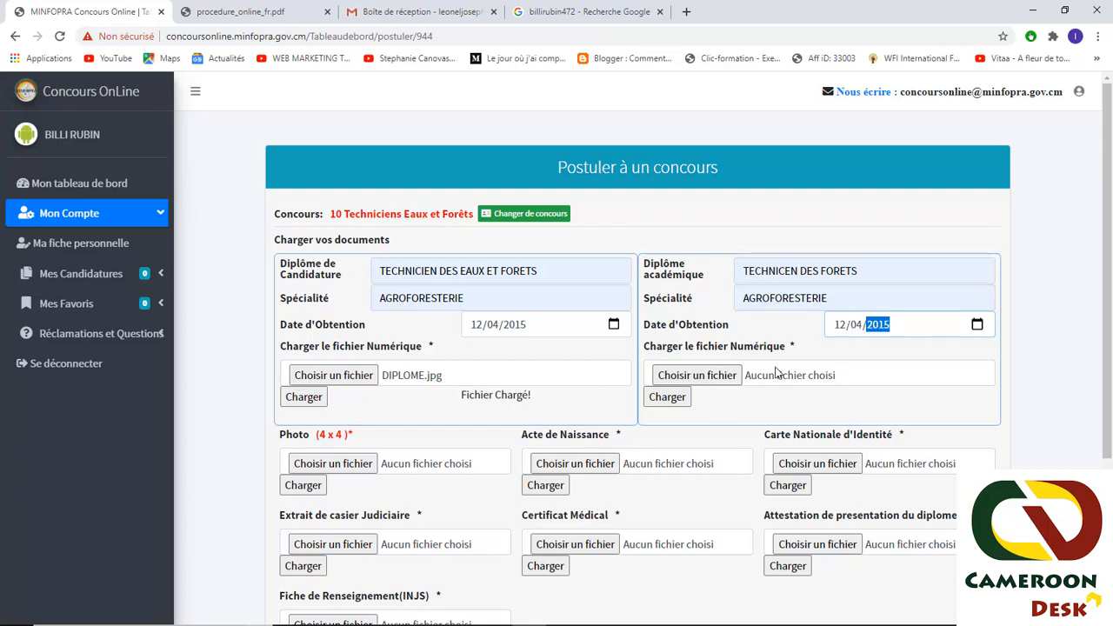
# - Attach DIPLOME.jpg to the academic diploma and upload it
pyautogui.click(700, 377)
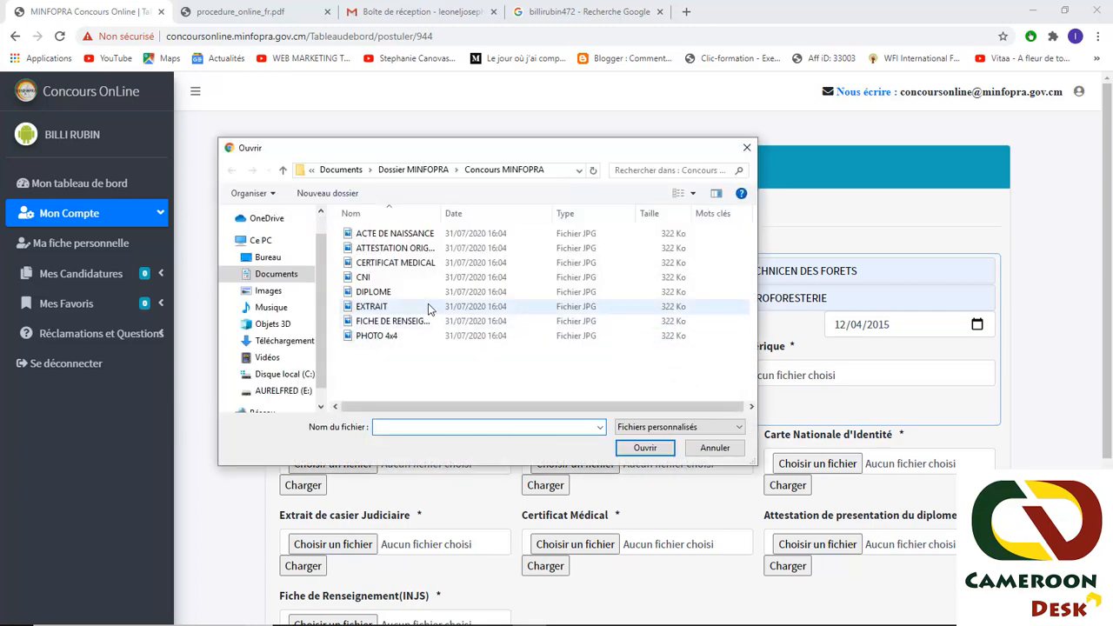
pyautogui.click(635, 293)
pyautogui.click(670, 448)
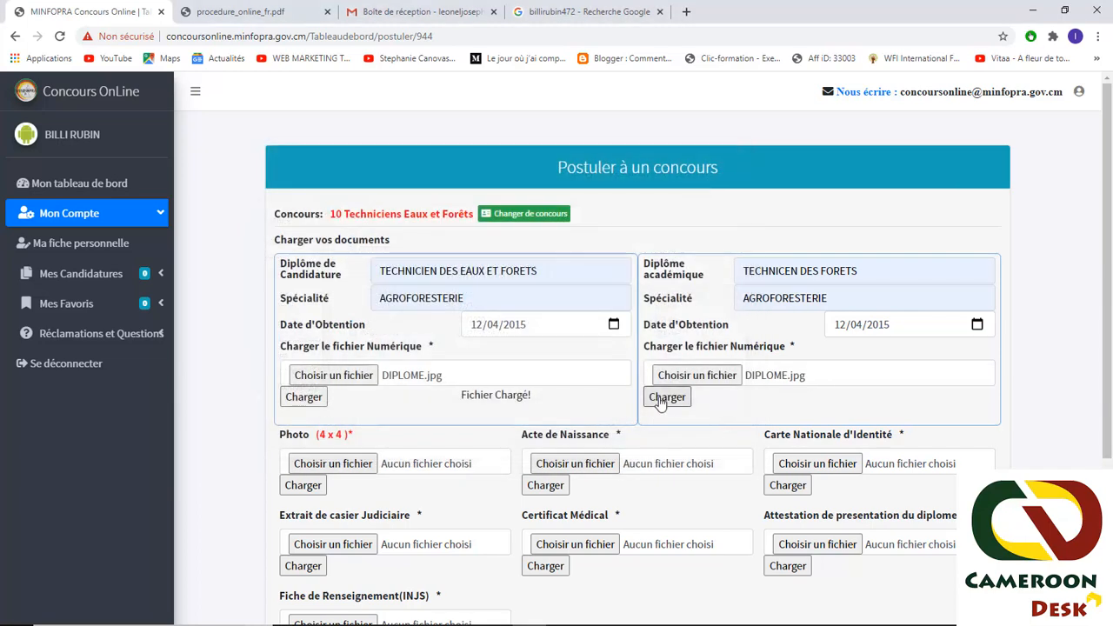
pyautogui.click(667, 398)
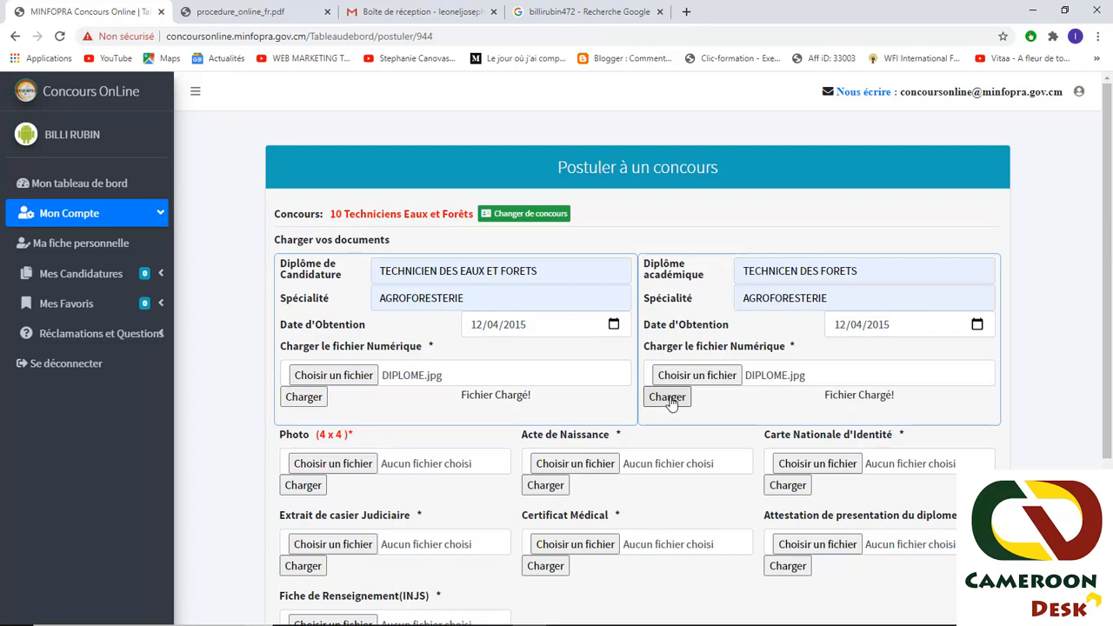
pyautogui.scroll(-2, 425, 356)
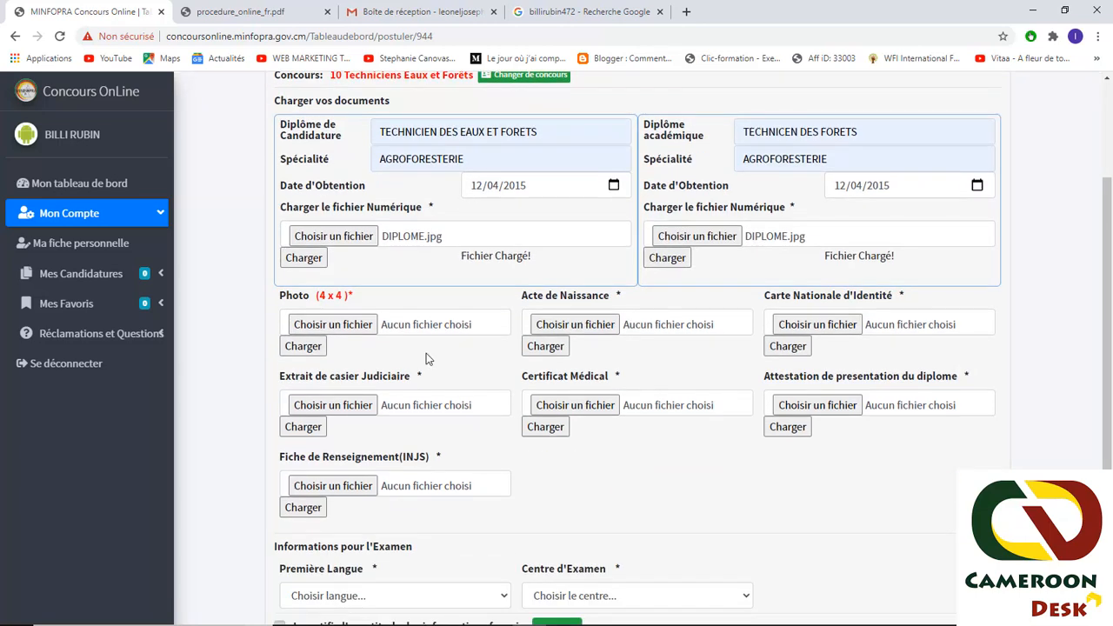
# - Upload PHOTO 4x4.jpg as the candidate photo
pyautogui.click(331, 325)
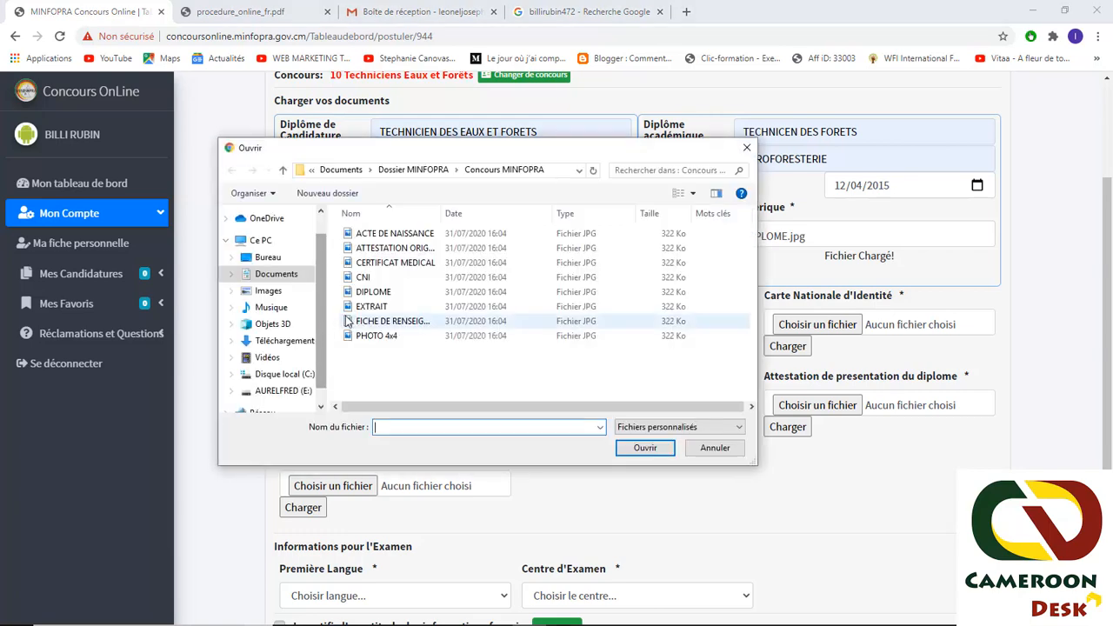
pyautogui.click(388, 337)
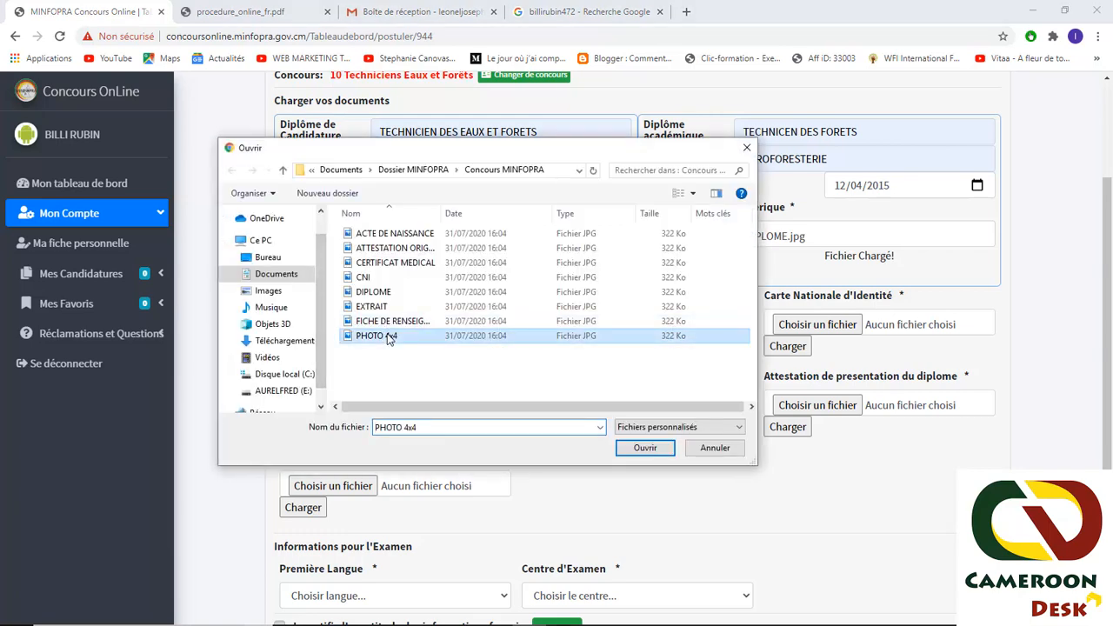
pyautogui.click(646, 448)
pyautogui.click(307, 346)
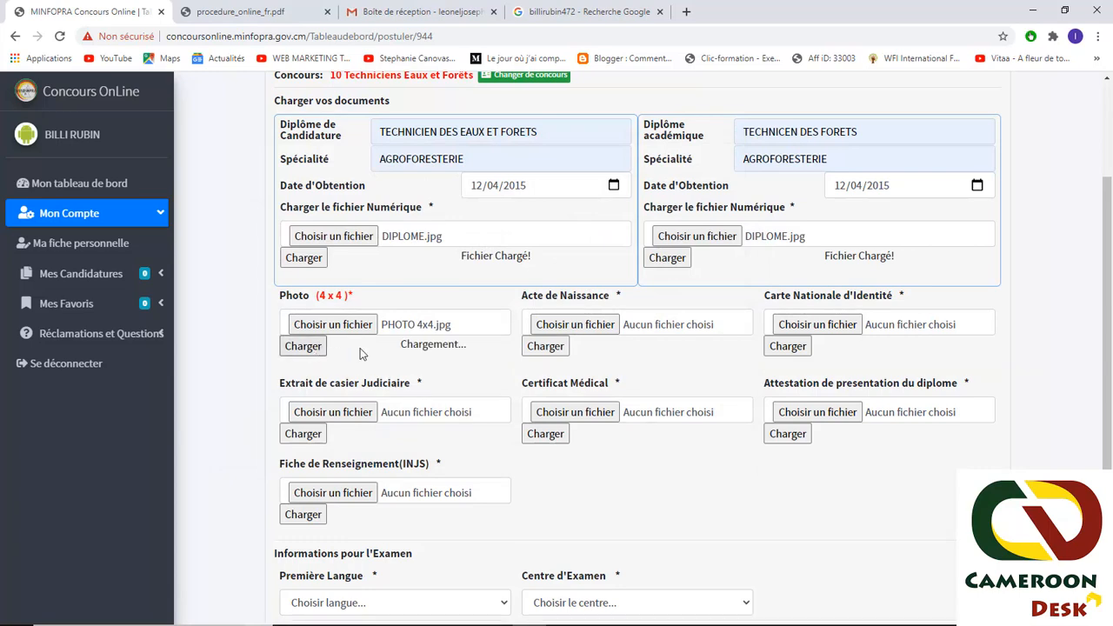
# - Upload ACTE DE NAISSANCE.jpg as the birth certificate
pyautogui.click(573, 326)
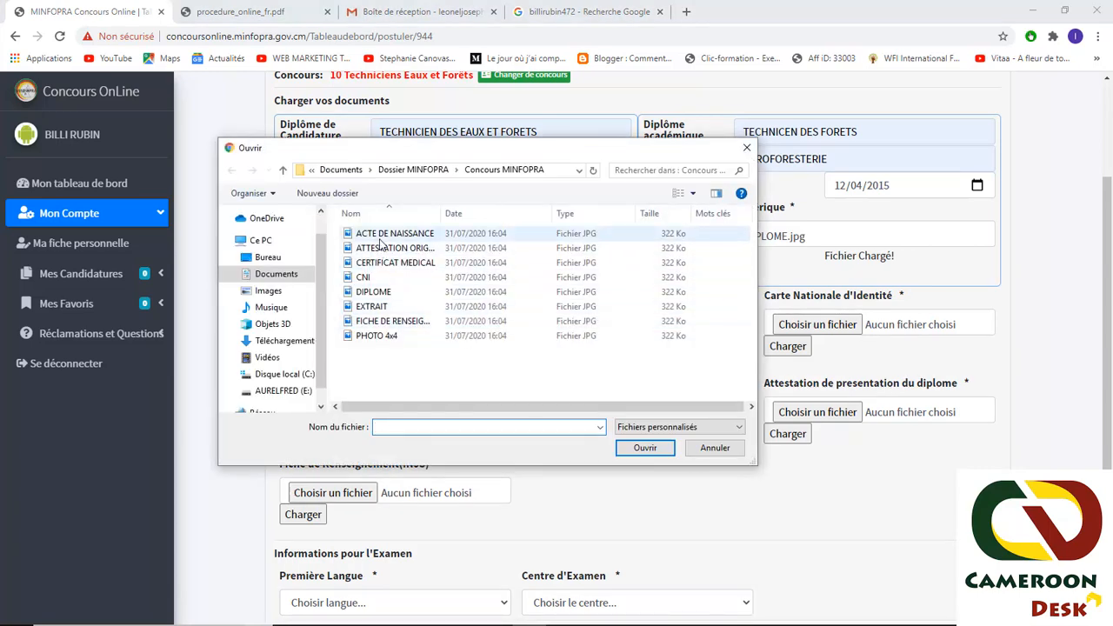
pyautogui.click(381, 237)
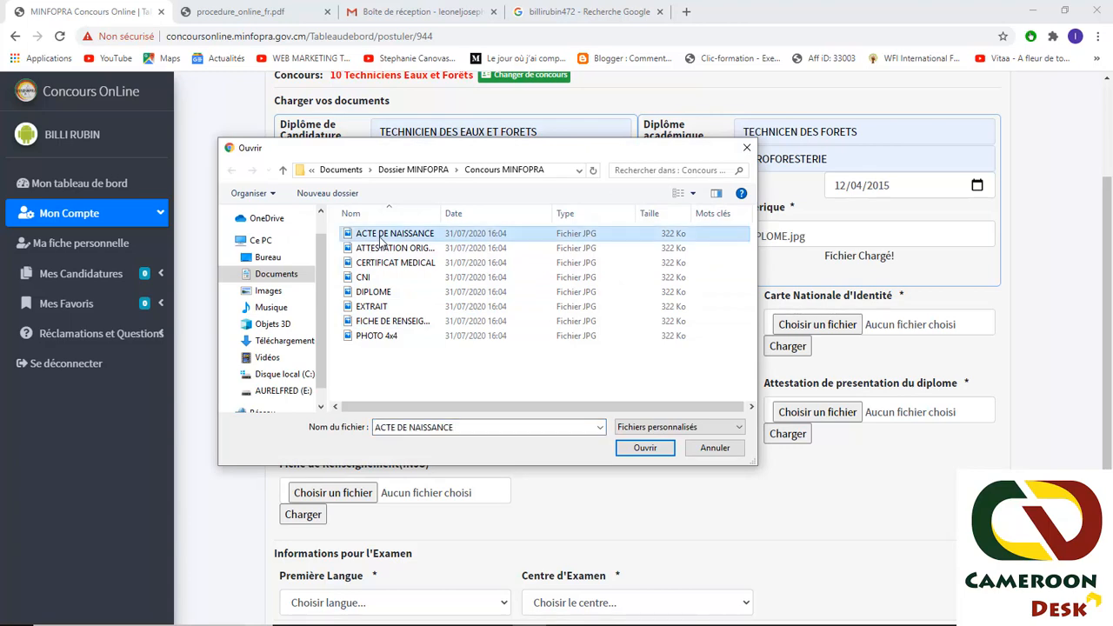
pyautogui.click(643, 448)
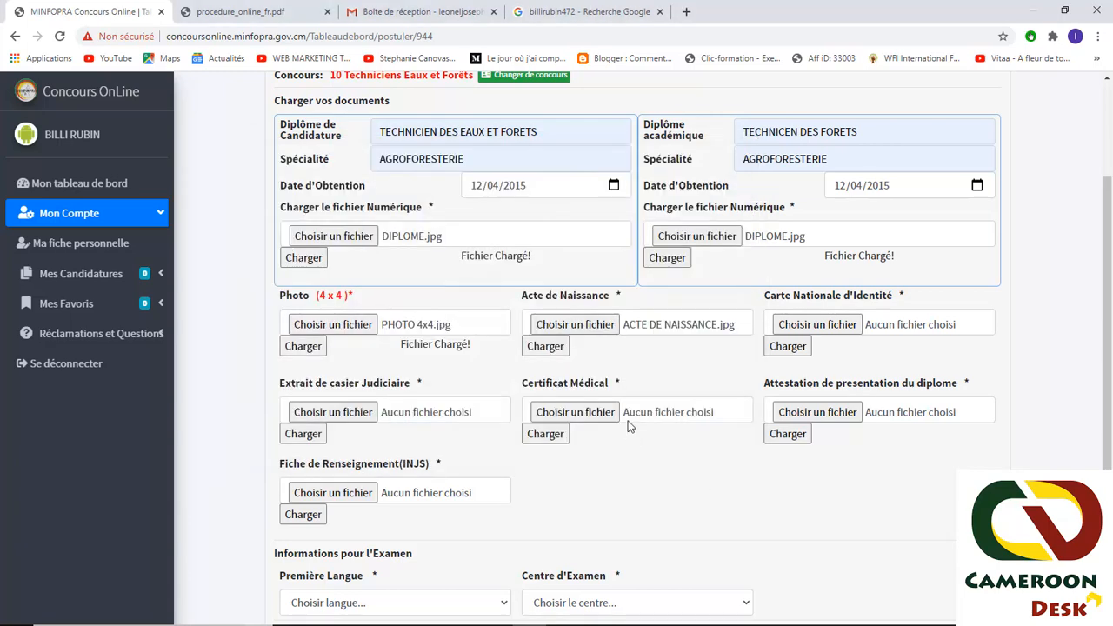
pyautogui.click(547, 354)
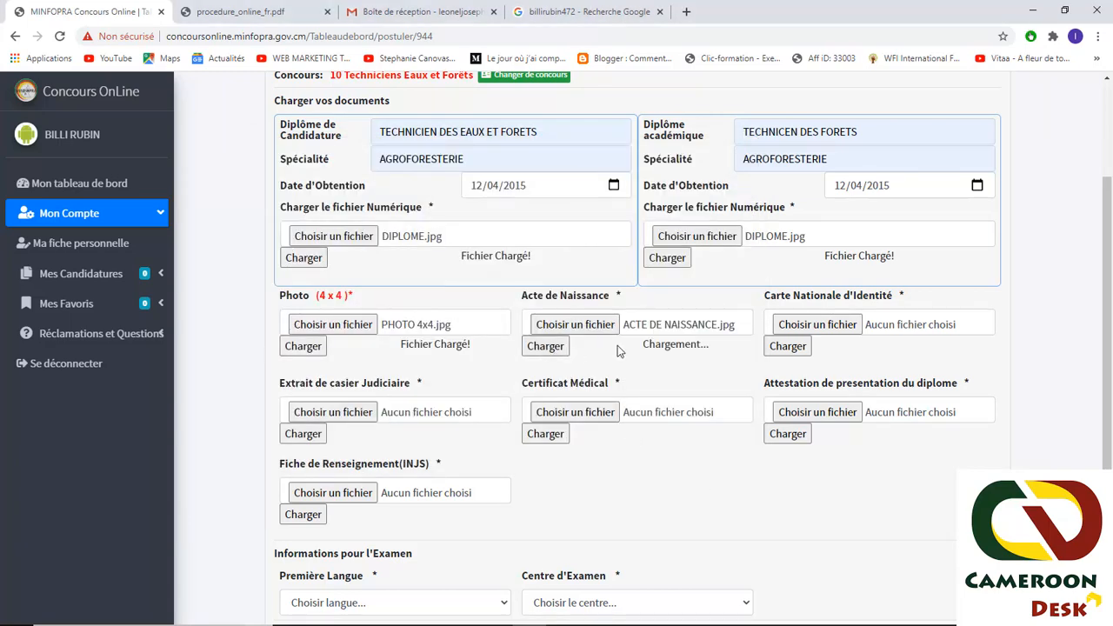
# - Attach CNI.jpg for the national identity card and upload it
pyautogui.click(800, 326)
pyautogui.click(403, 279)
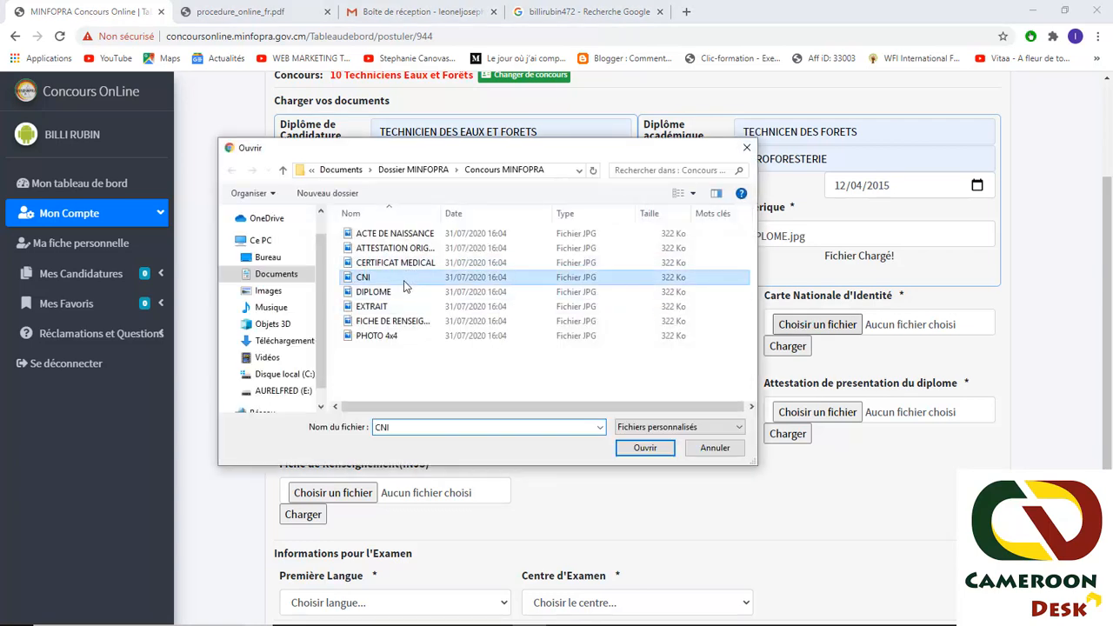
pyautogui.click(645, 447)
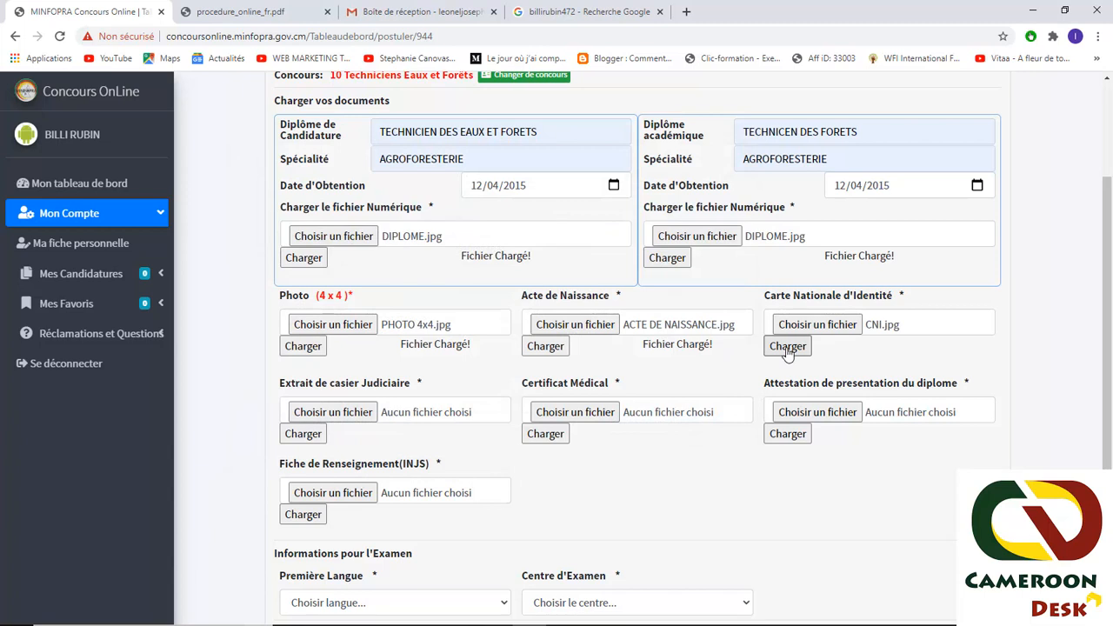
pyautogui.click(788, 348)
# - Upload EXTRAIT.jpg as the criminal record extract
pyautogui.click(346, 413)
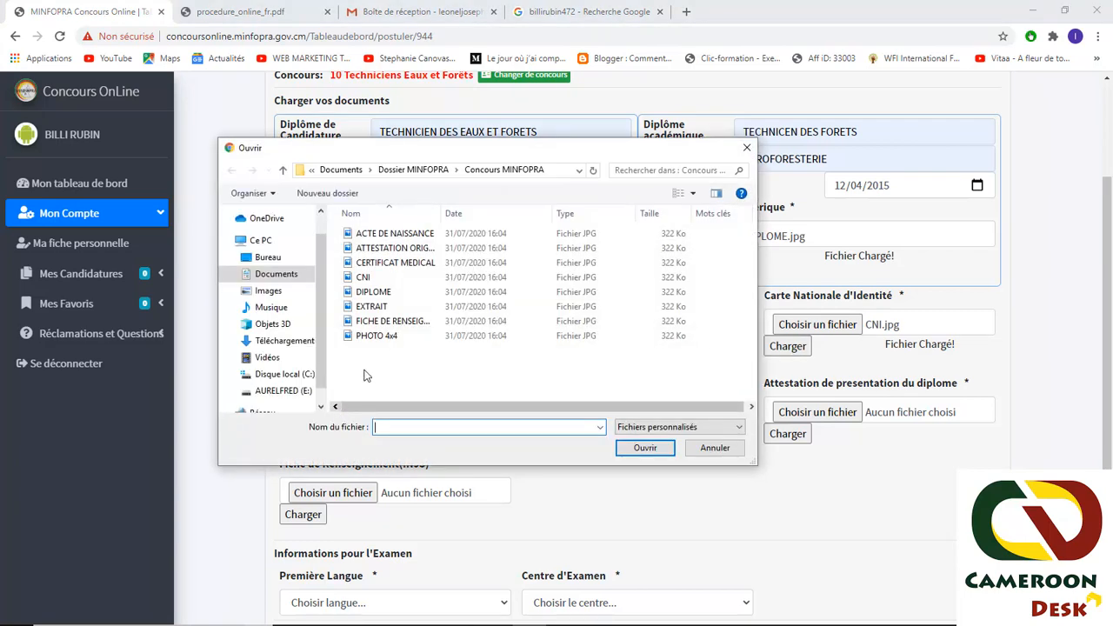
pyautogui.click(385, 264)
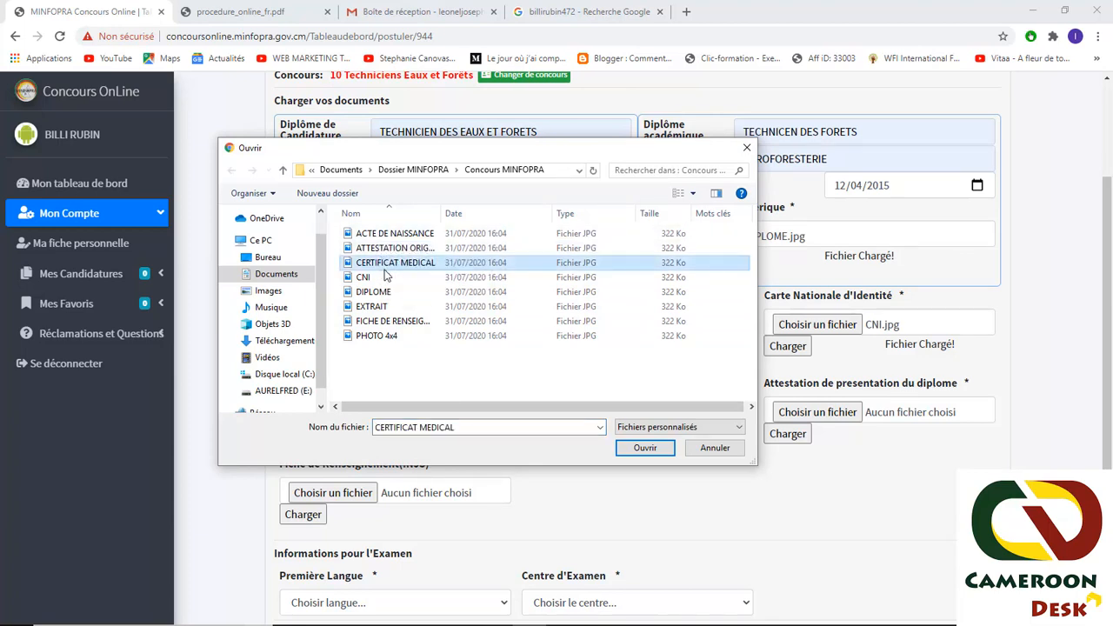
pyautogui.click(372, 306)
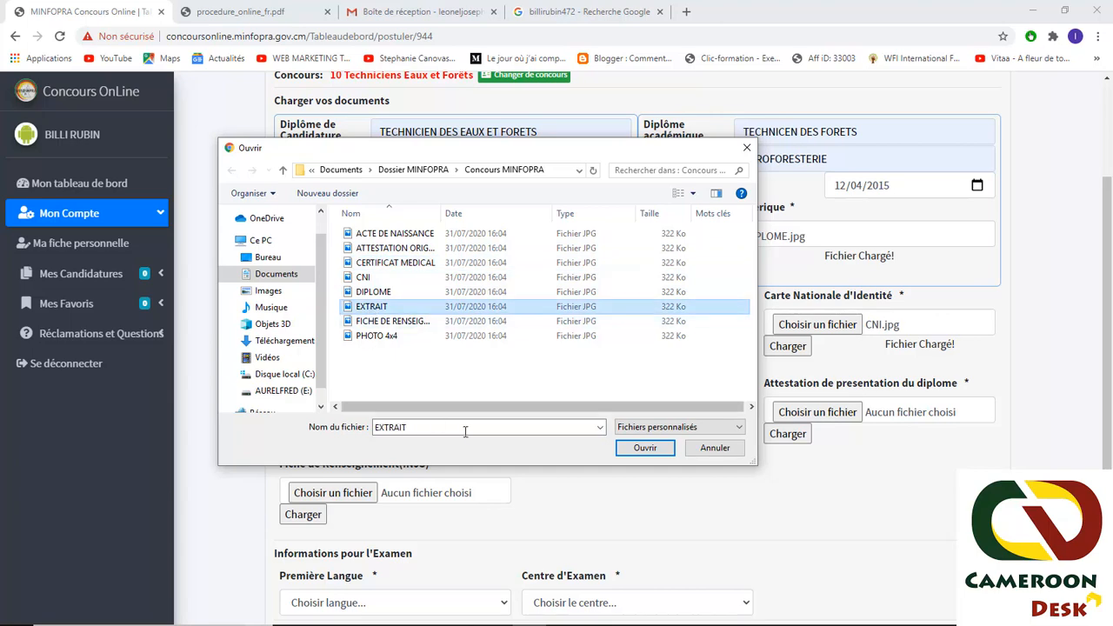
pyautogui.click(644, 448)
pyautogui.click(300, 434)
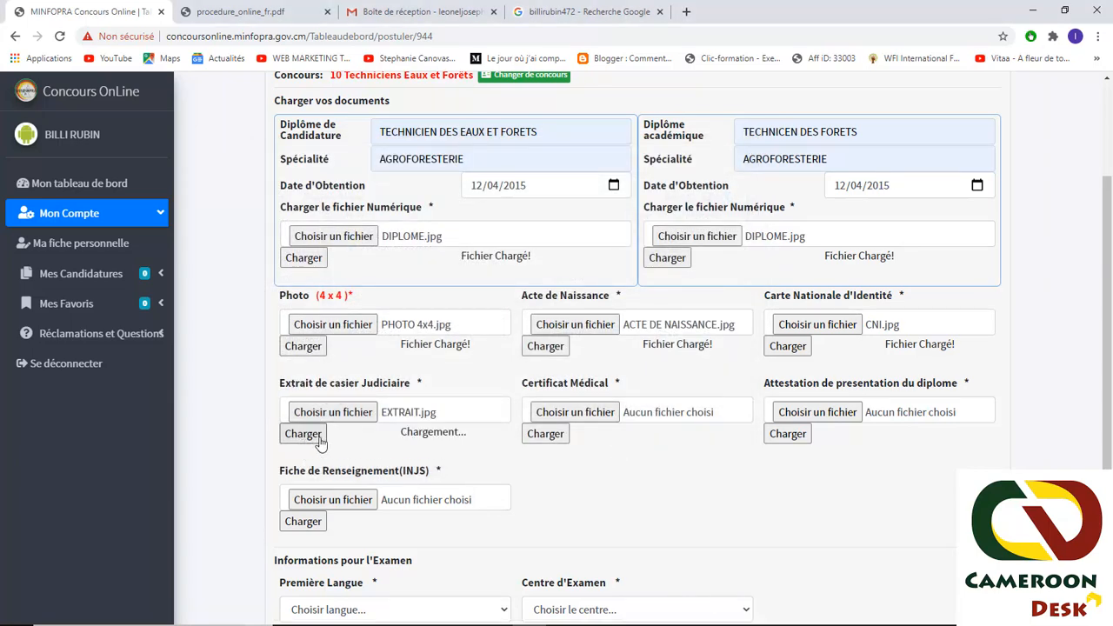
# - Upload CERTIFICAT MEDICAL.jpg as the medical certificate
pyautogui.click(578, 414)
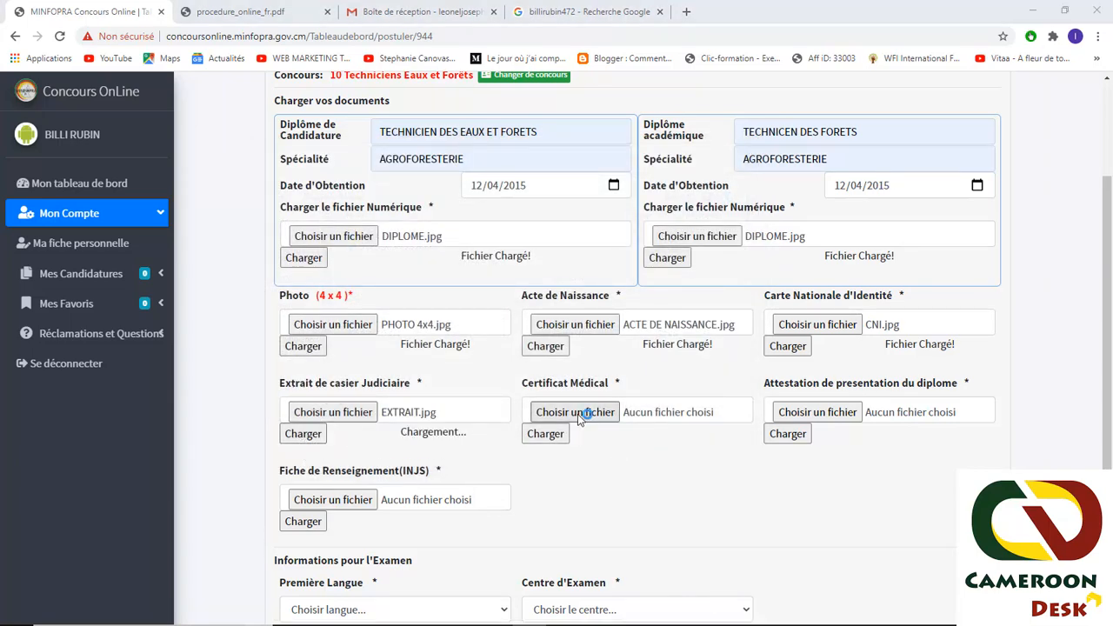
pyautogui.click(387, 264)
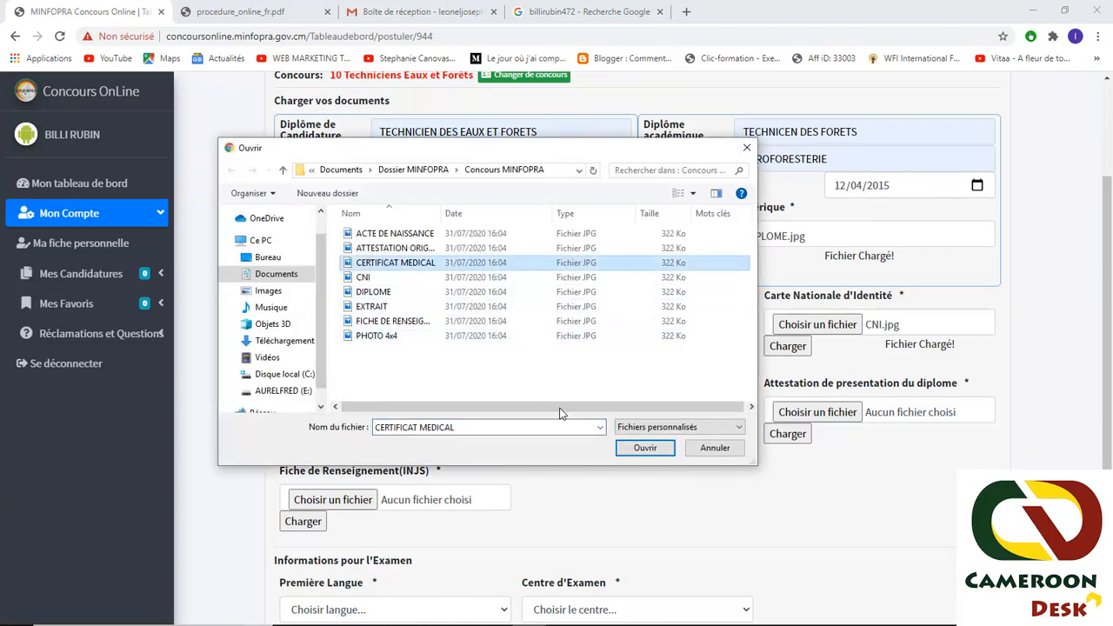
pyautogui.click(638, 448)
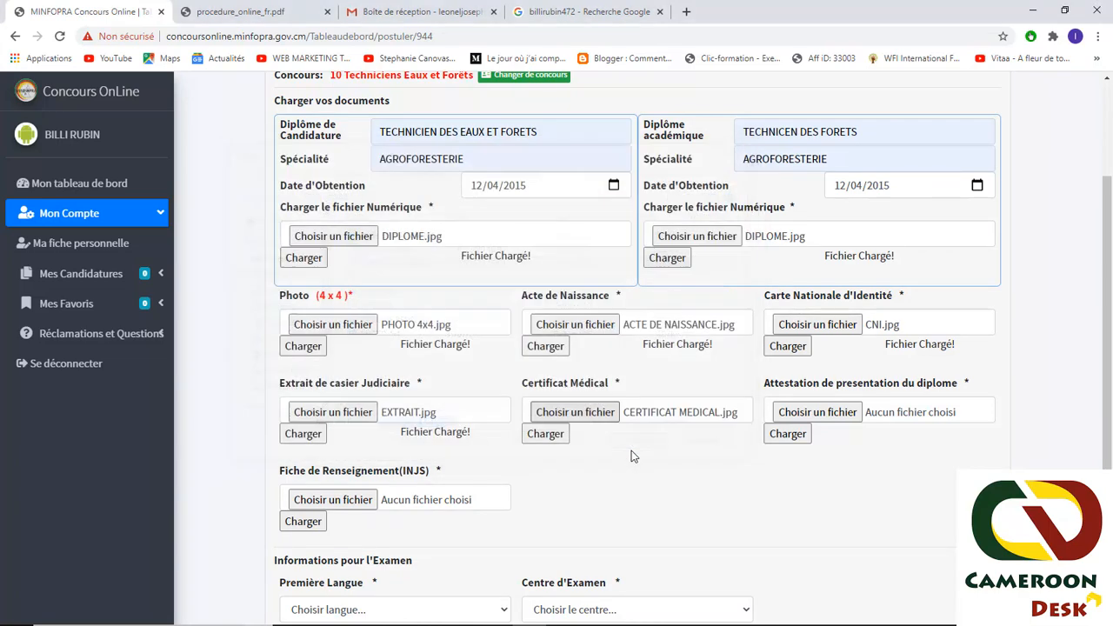
pyautogui.click(542, 434)
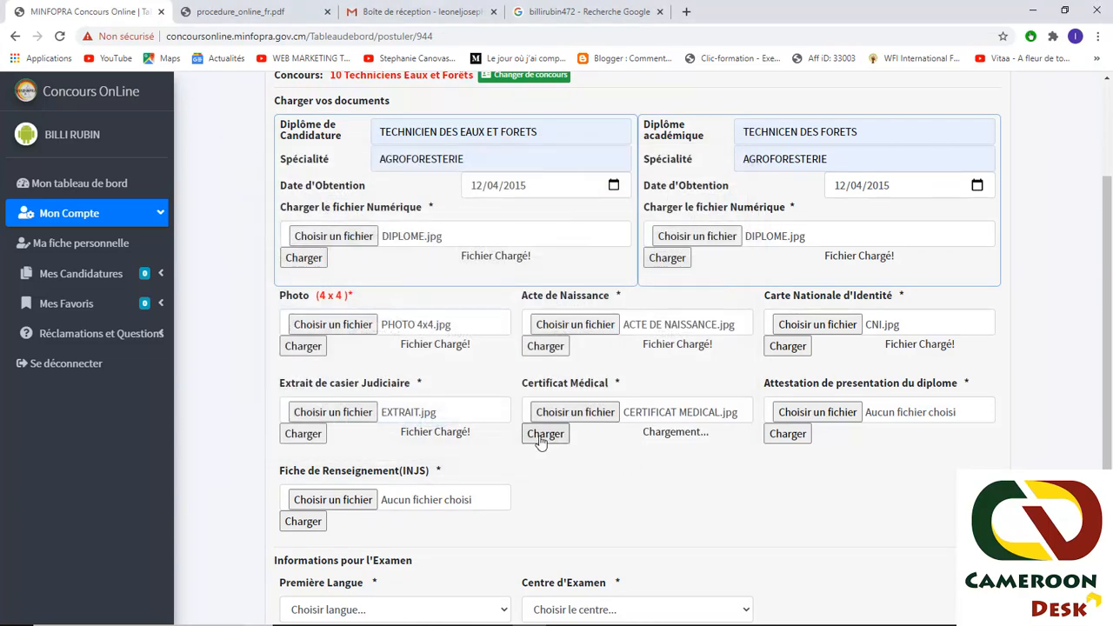
# - Attach the attestation scan for the diploma attestation and upload it
pyautogui.click(800, 414)
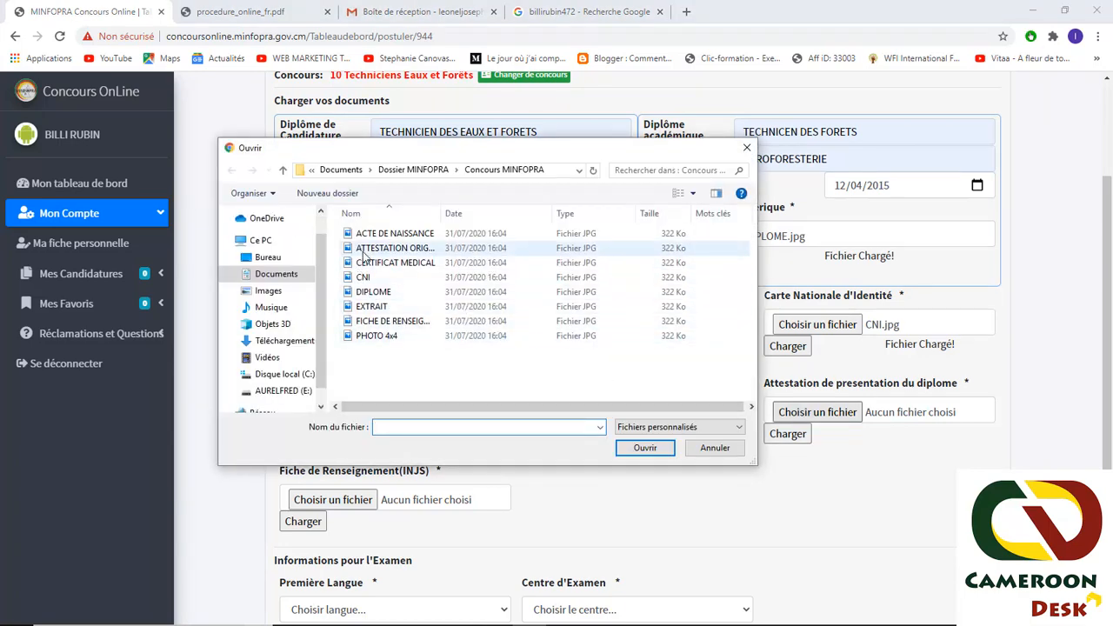
pyautogui.click(395, 248)
pyautogui.click(648, 448)
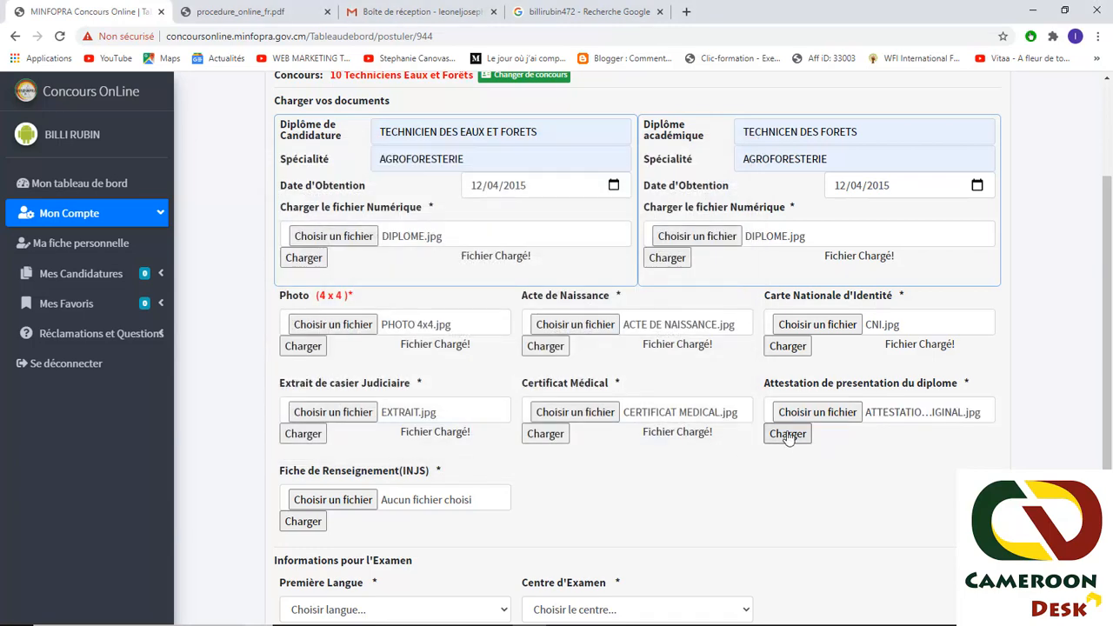
pyautogui.click(787, 433)
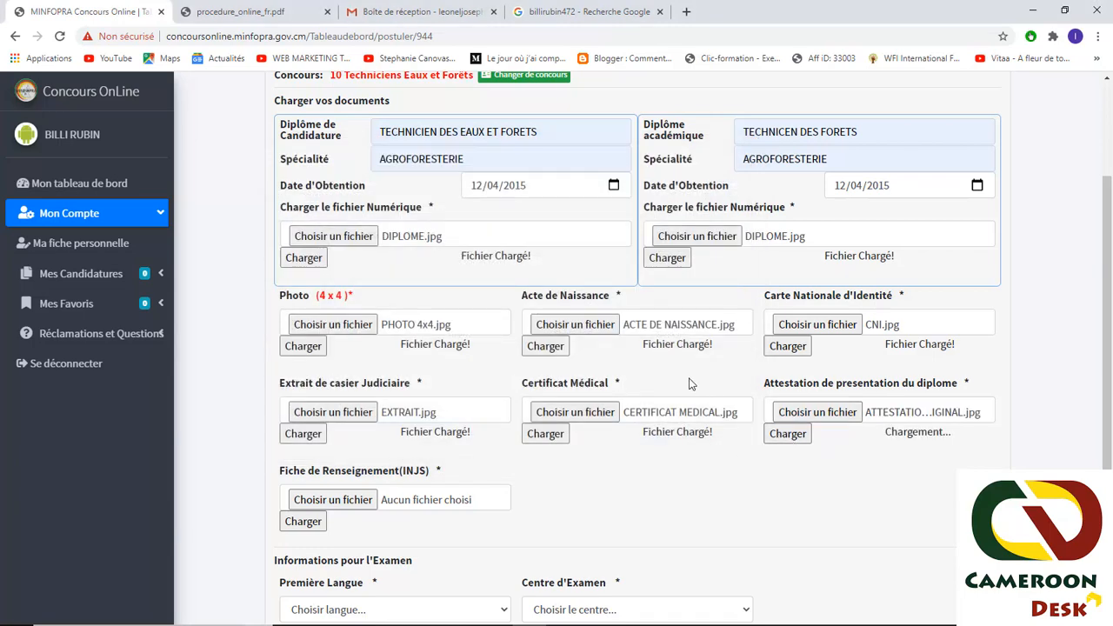
pyautogui.scroll(-2, 282, 346)
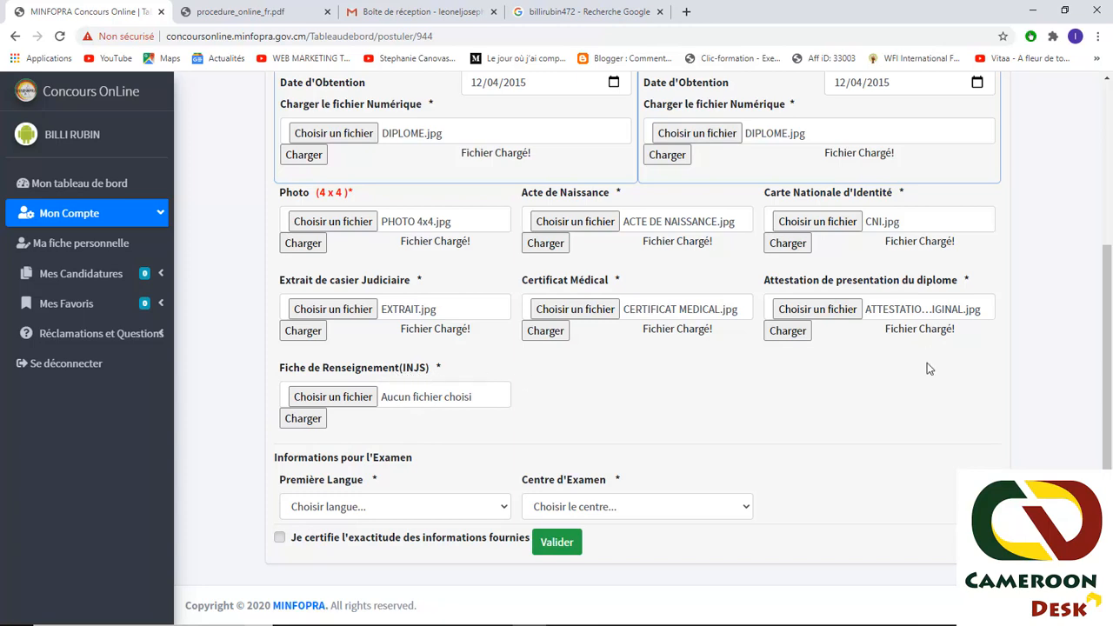
# - Choose Français as Première Langue and Yaoundé as Centre d'Examen
pyautogui.scroll(3, 927, 365)
pyautogui.scroll(-1, 410, 270)
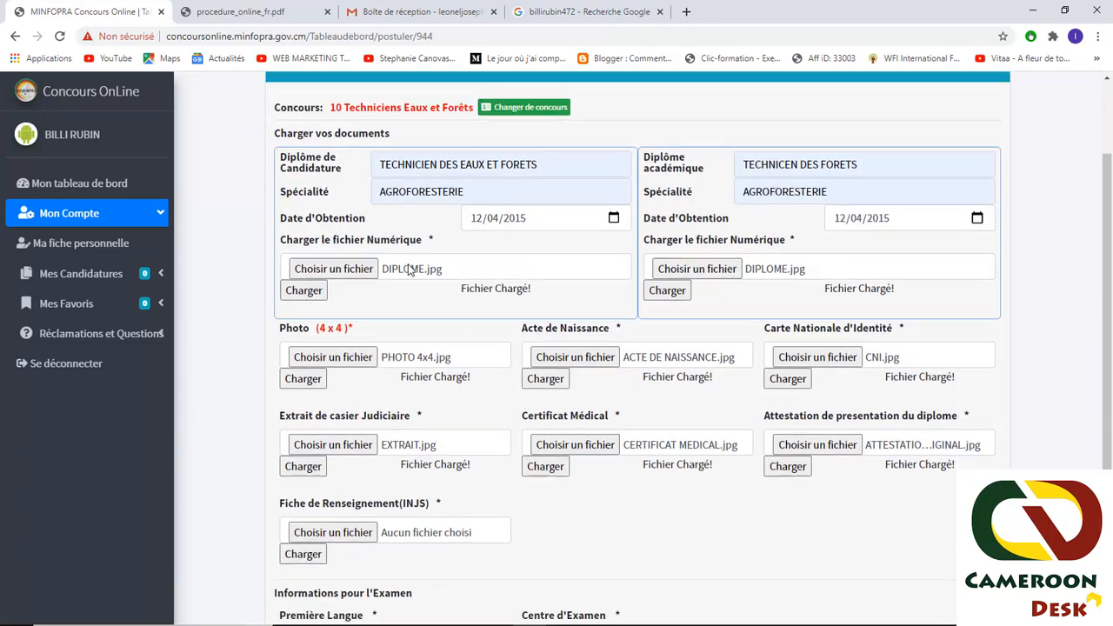
pyautogui.scroll(-2, 410, 271)
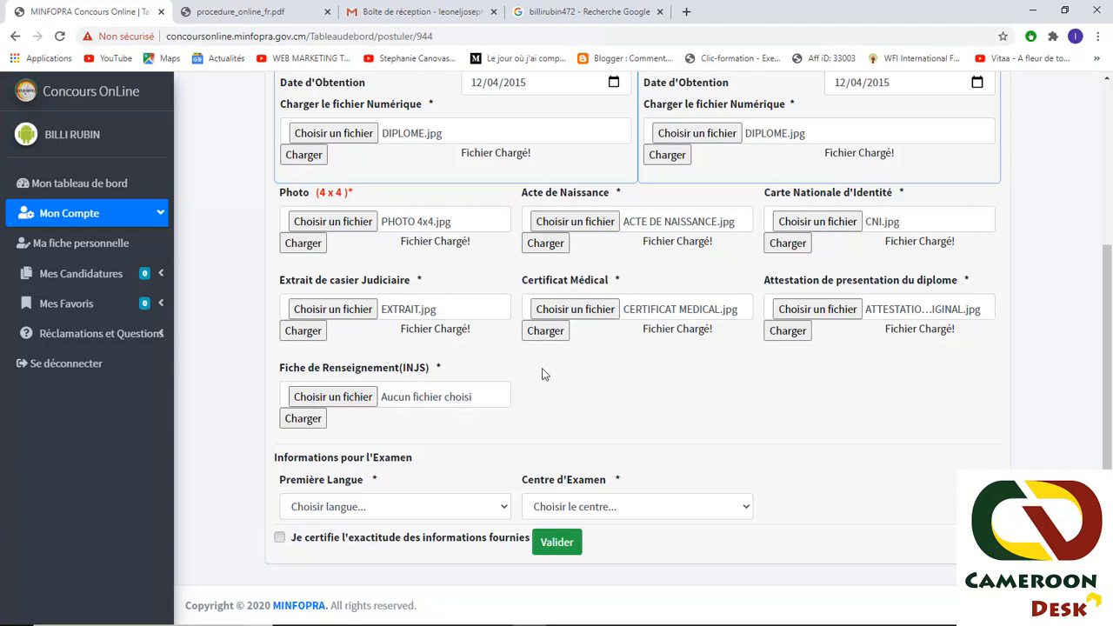
pyautogui.click(377, 509)
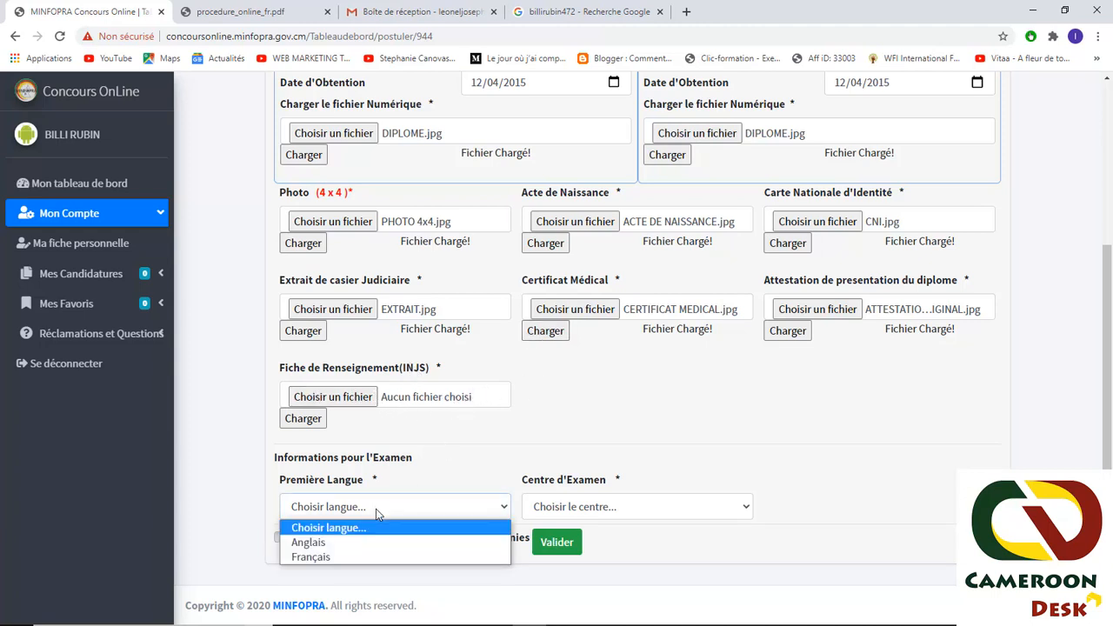
pyautogui.click(359, 558)
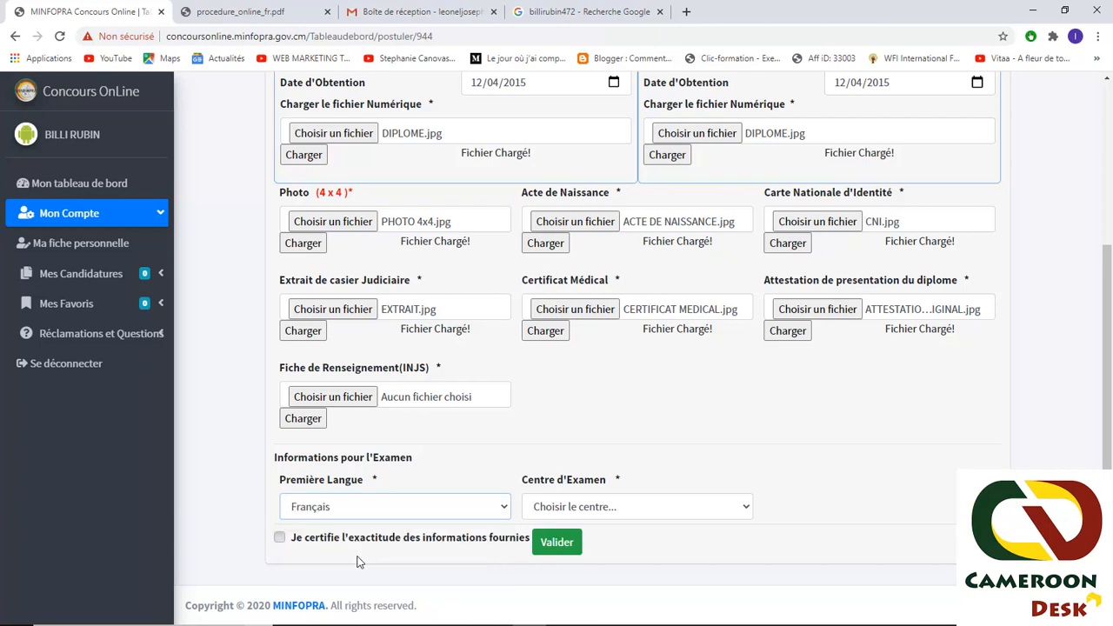
pyautogui.click(560, 507)
pyautogui.click(578, 362)
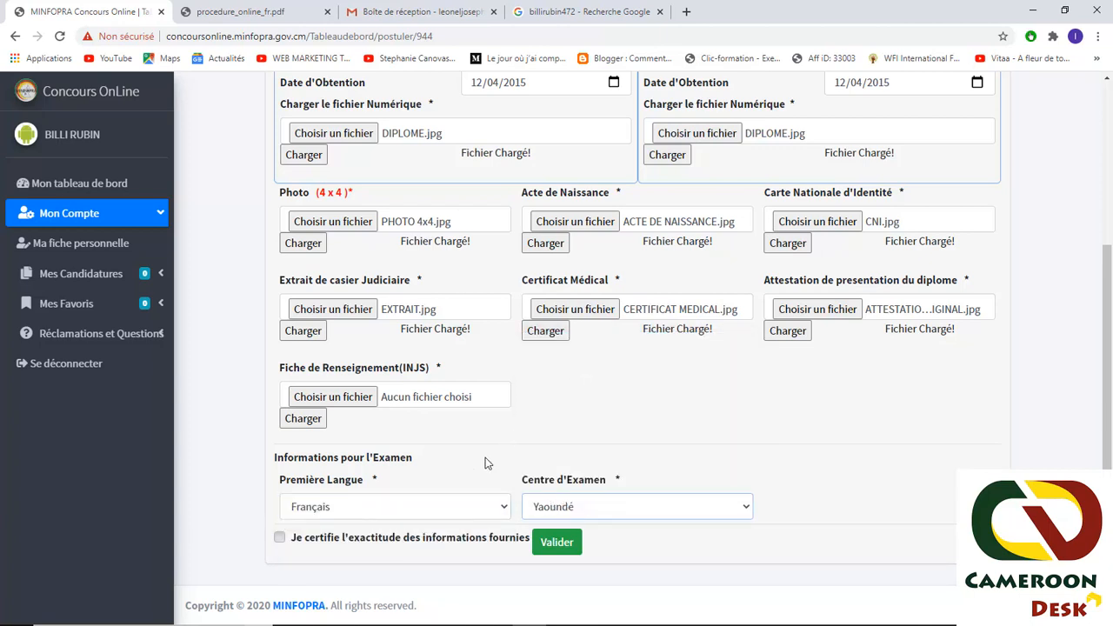
pyautogui.scroll(3, 738, 336)
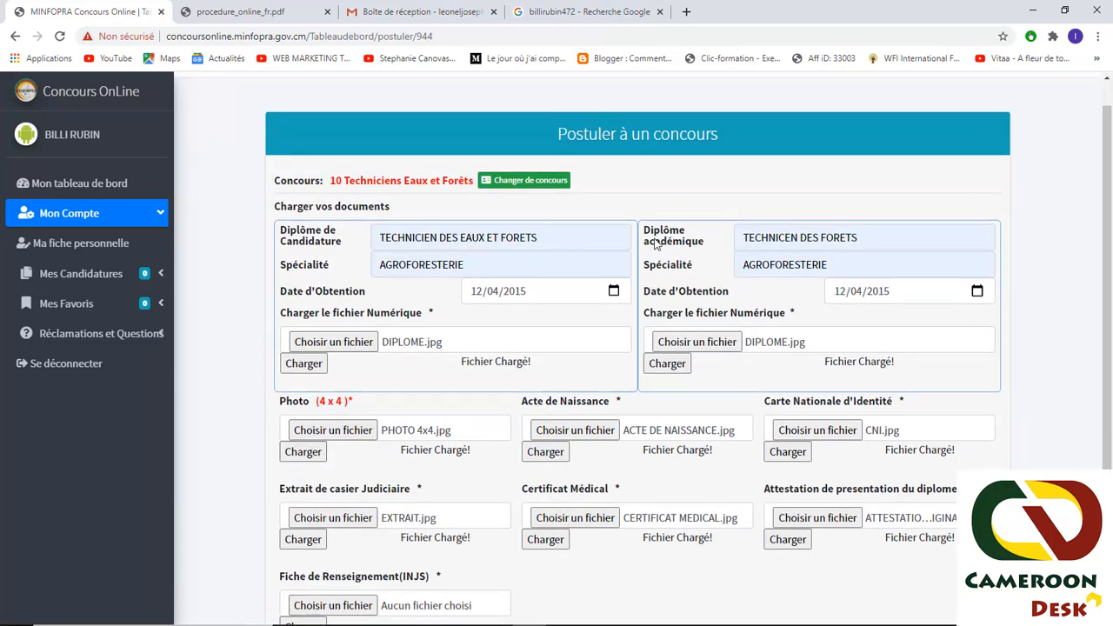
pyautogui.scroll(-3, 652, 235)
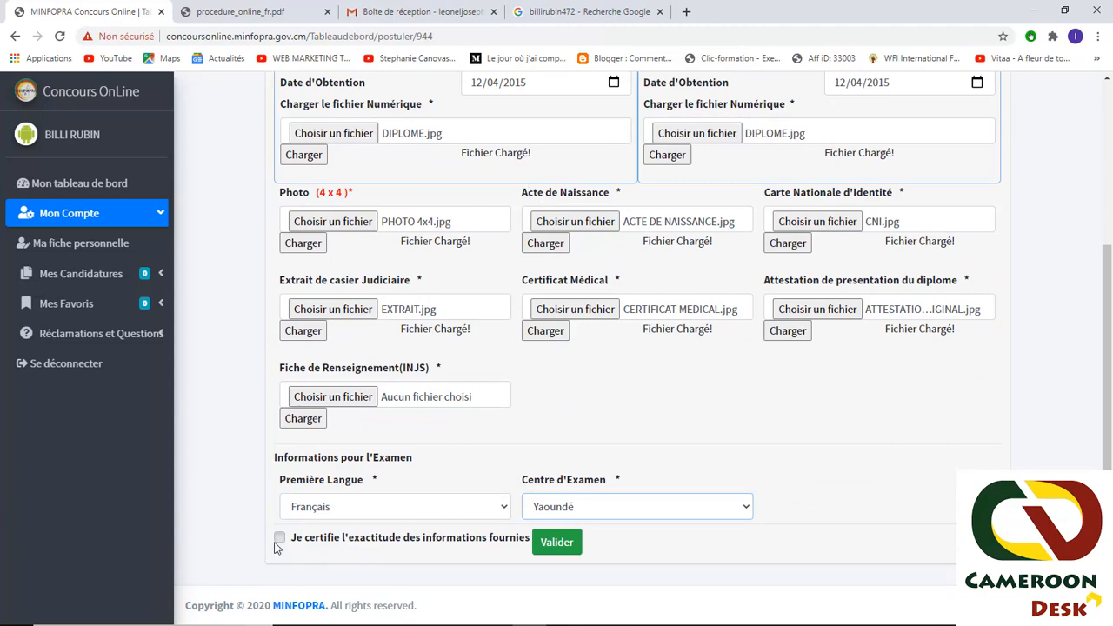
# - Tick the accuracy certification, submit with Valider, and dismiss the success alert
pyautogui.click(279, 539)
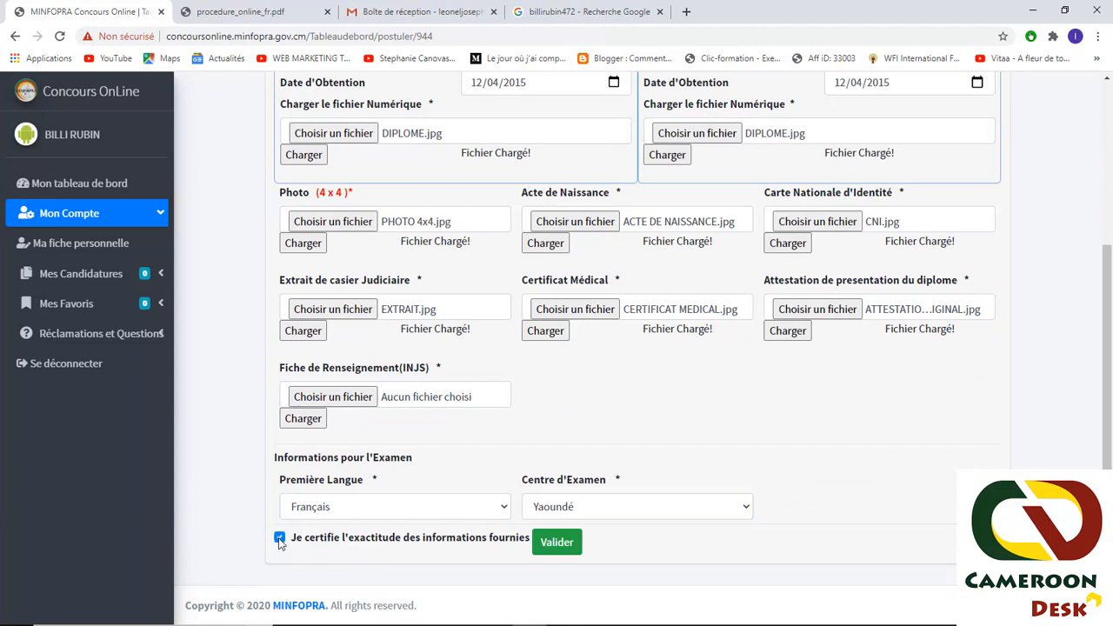
pyautogui.click(549, 547)
pyautogui.click(555, 547)
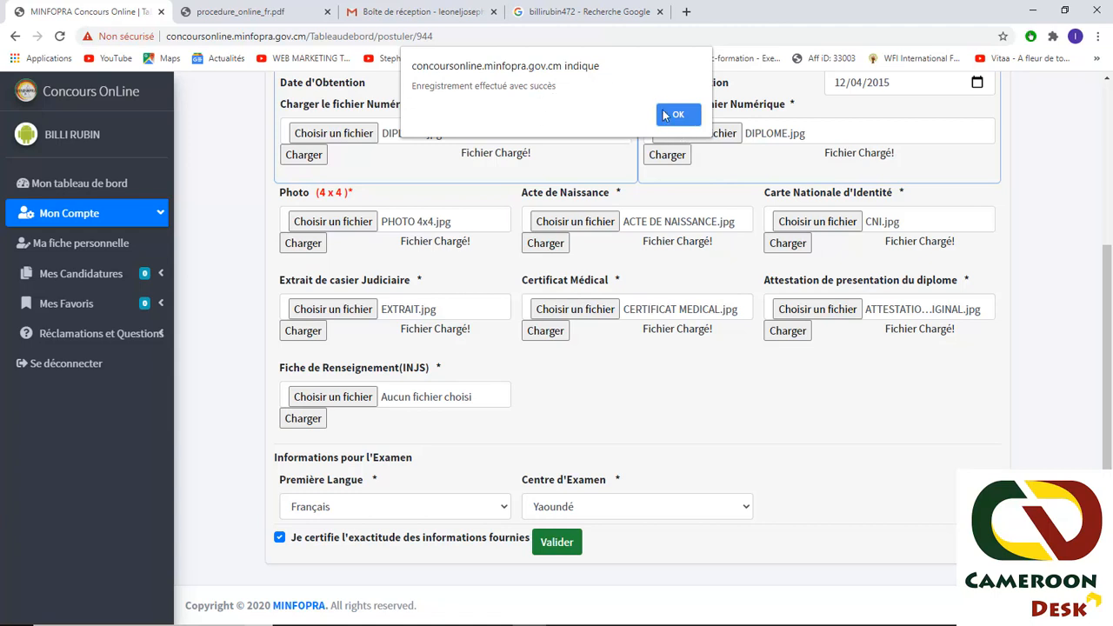
pyautogui.click(671, 119)
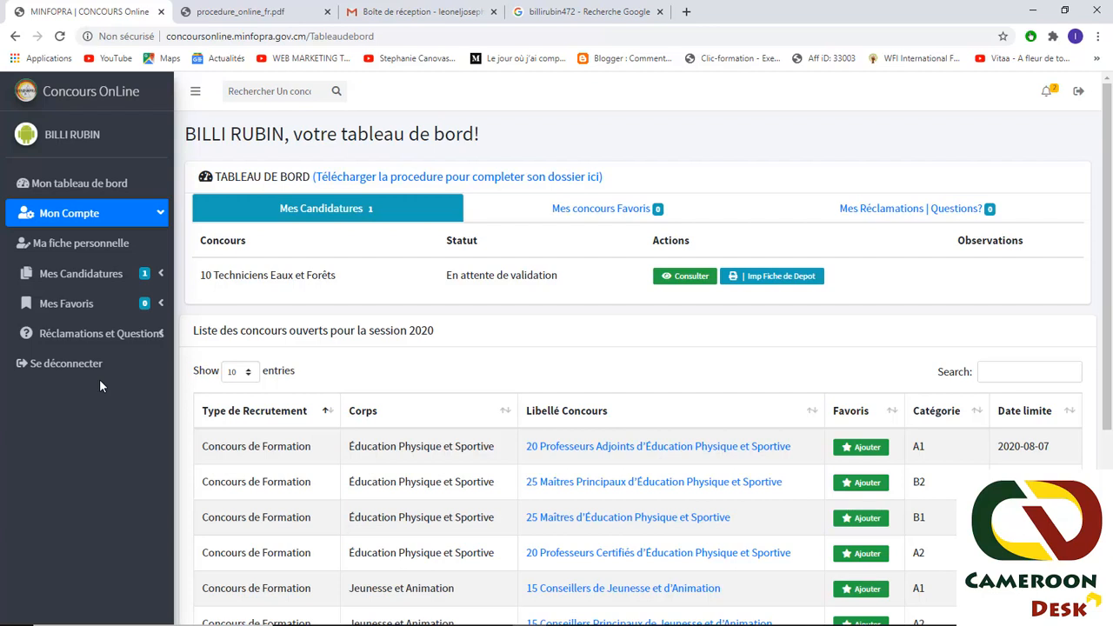
# - Consult the 10 Techniciens Eaux et Forêts application, print its quitus, and scroll through the summary
pyautogui.click(687, 277)
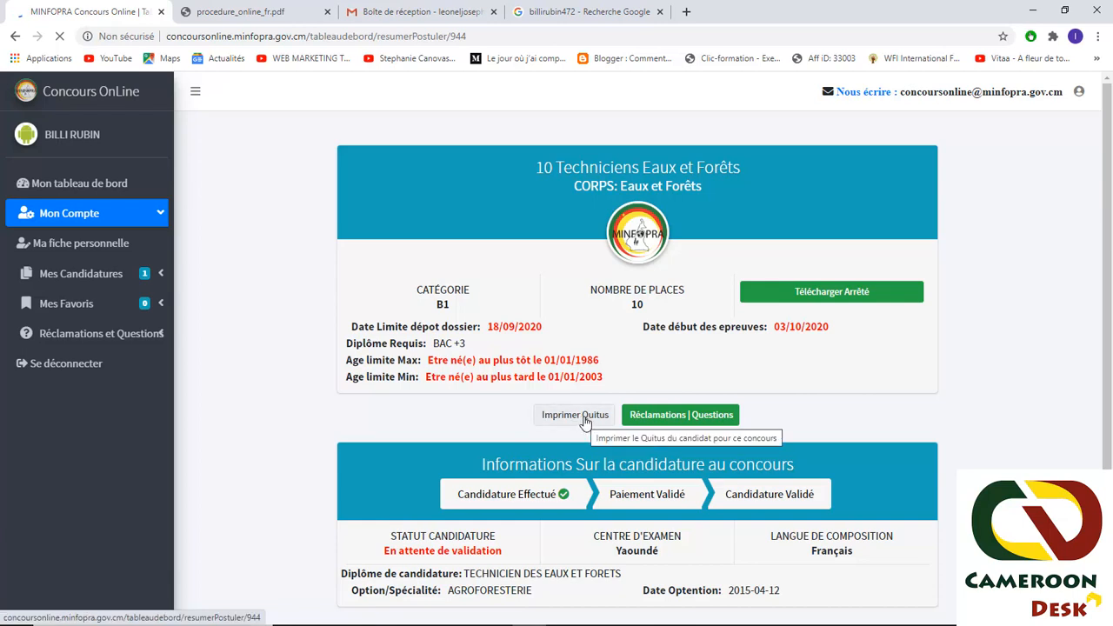
pyautogui.click(579, 417)
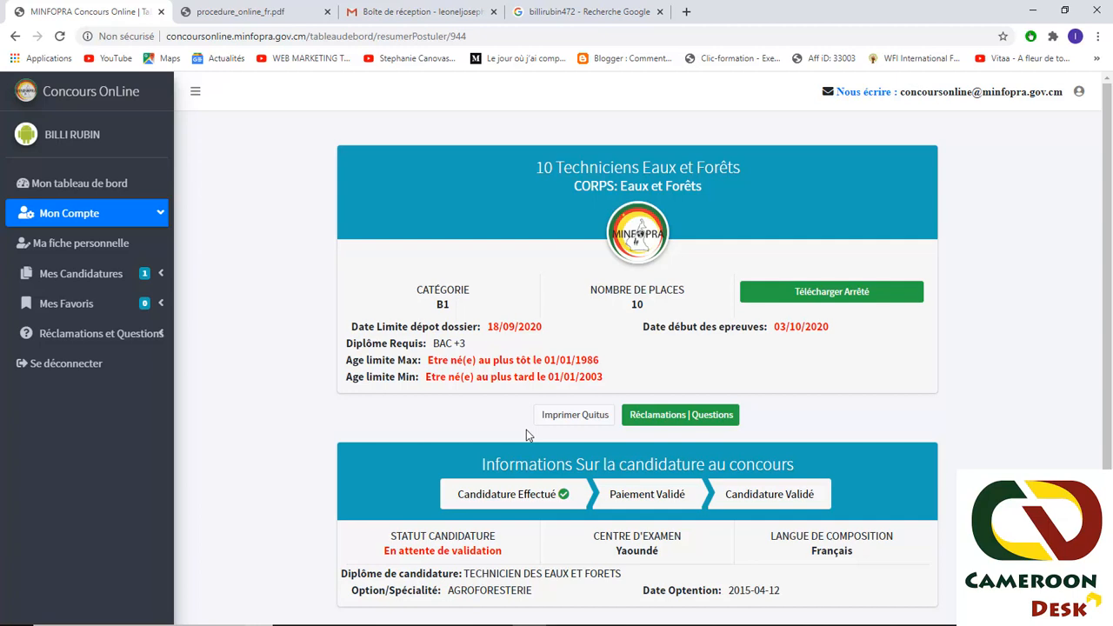
pyautogui.scroll(-1, 526, 430)
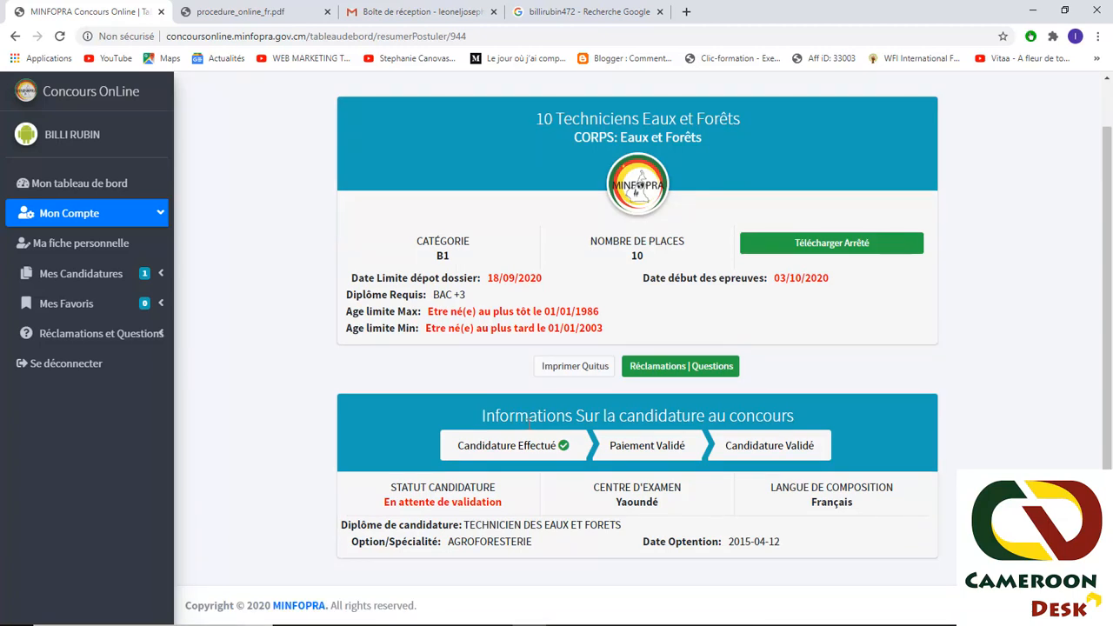